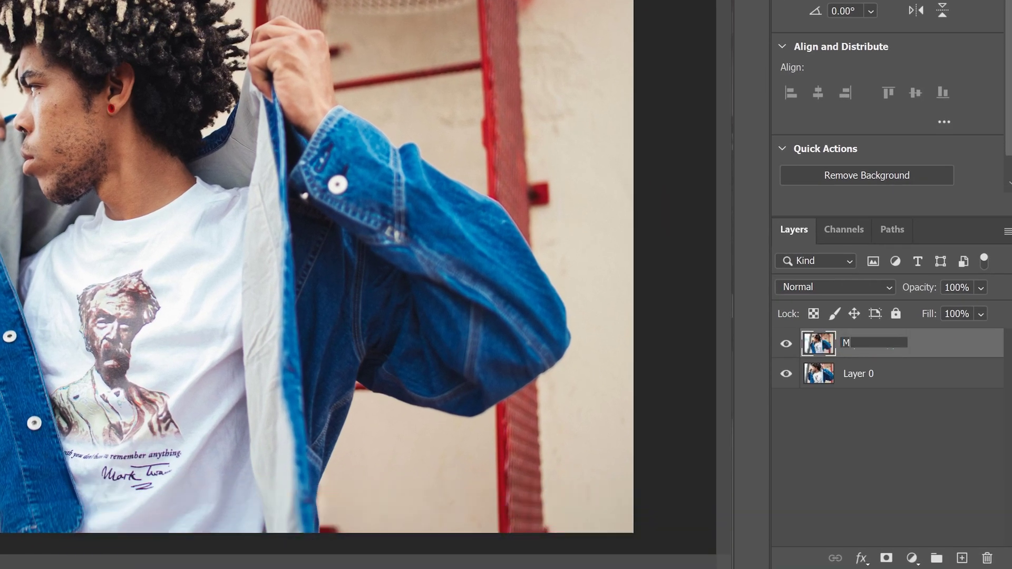
Name the photo copy layer MAIN and convert it to a smart object
type("AIN")
left_click(921, 439)
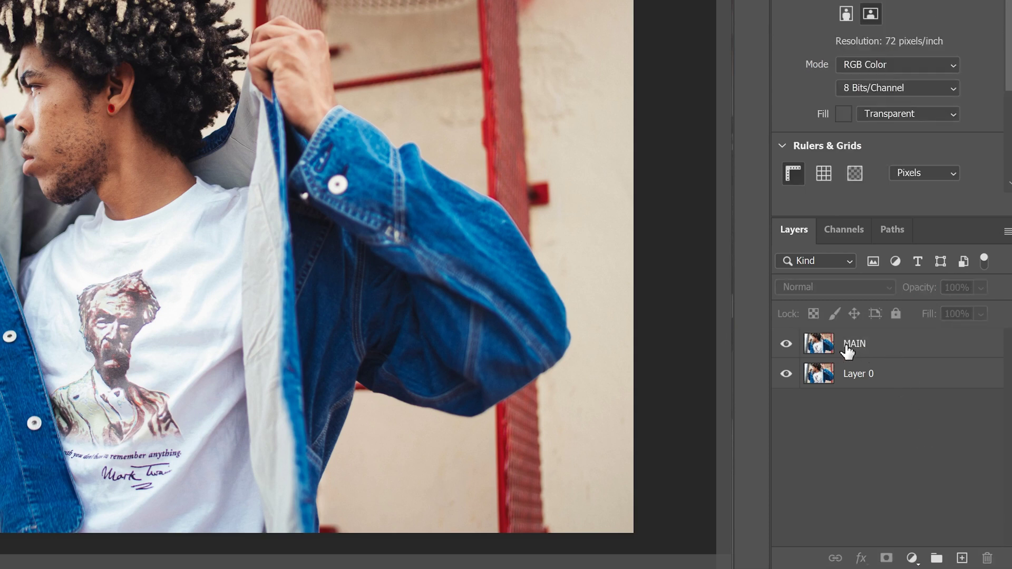
left_click(912, 352)
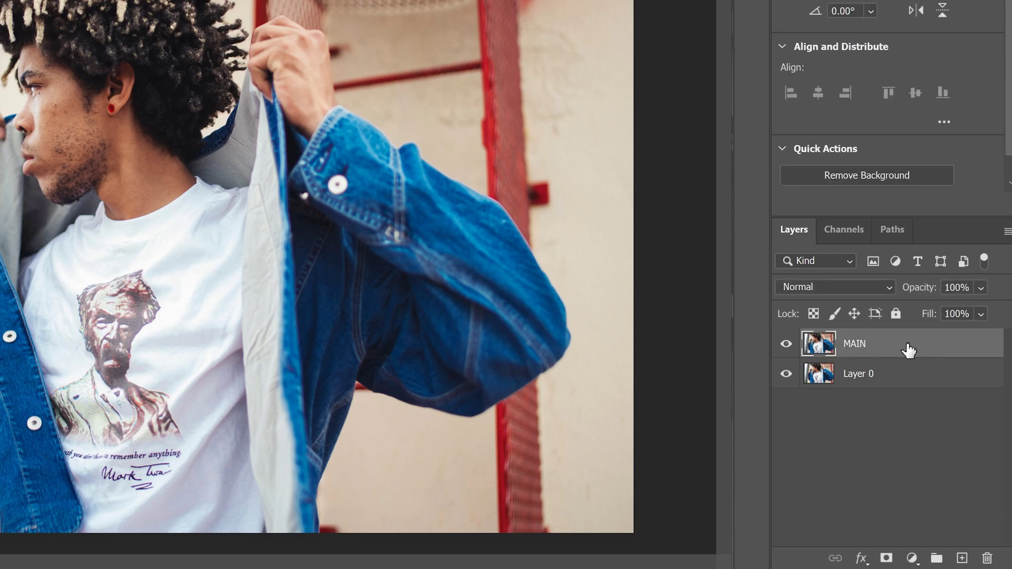
right_click(915, 345)
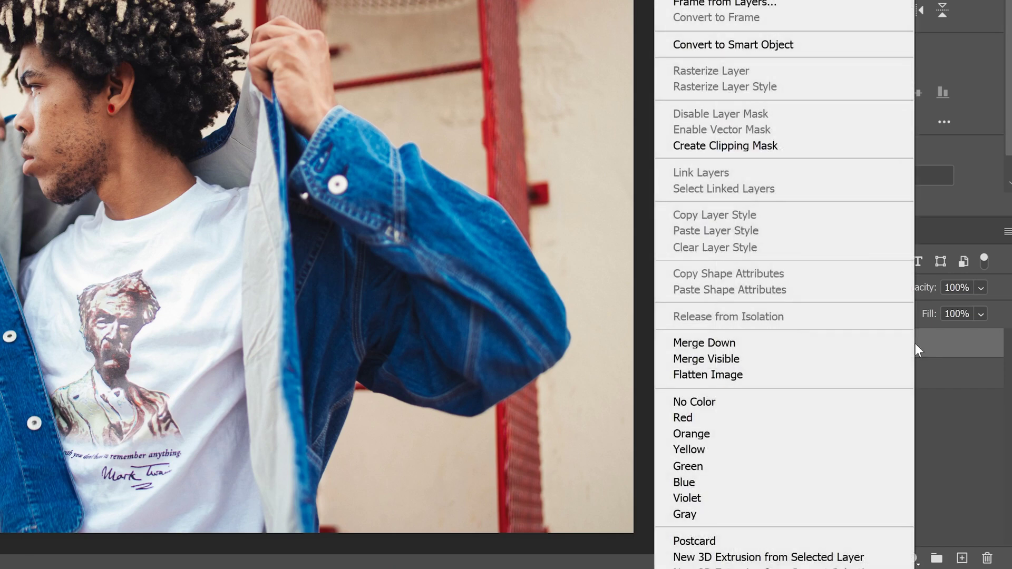
left_click(758, 45)
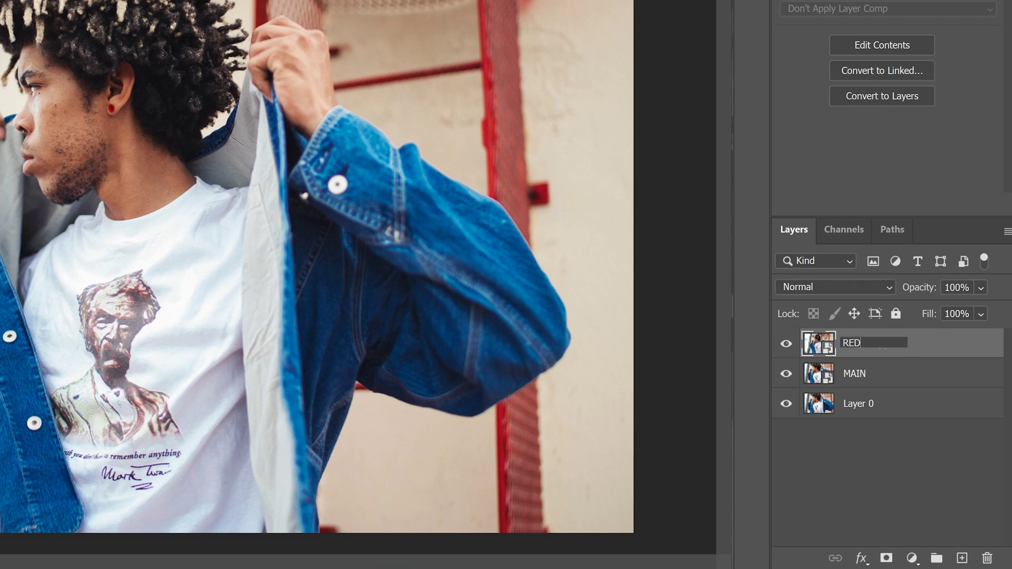
Confirm the duplicate's name as RED and duplicate the MAIN layer again
left_click(893, 427)
left_click(880, 378)
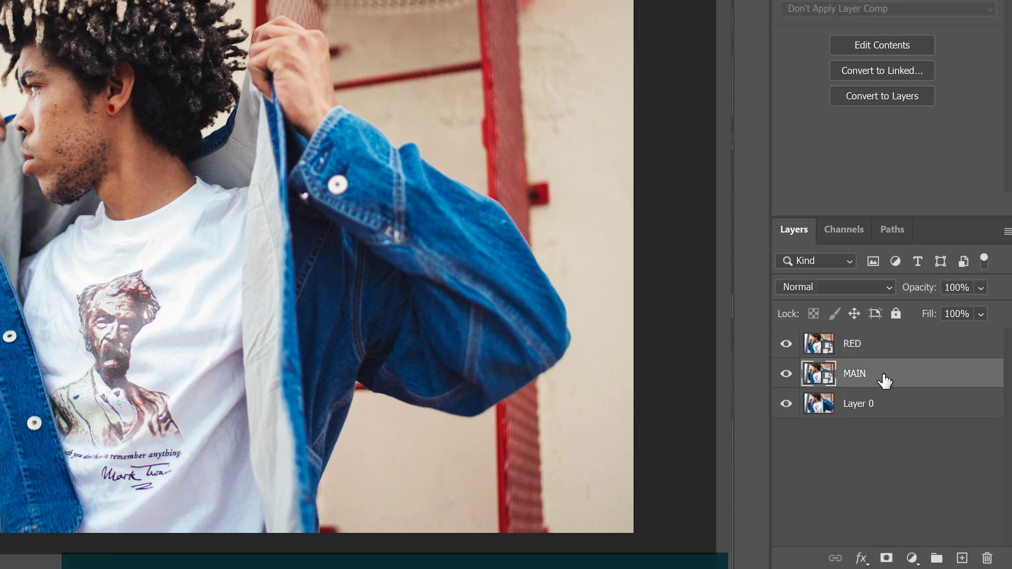
key("ctrl+j")
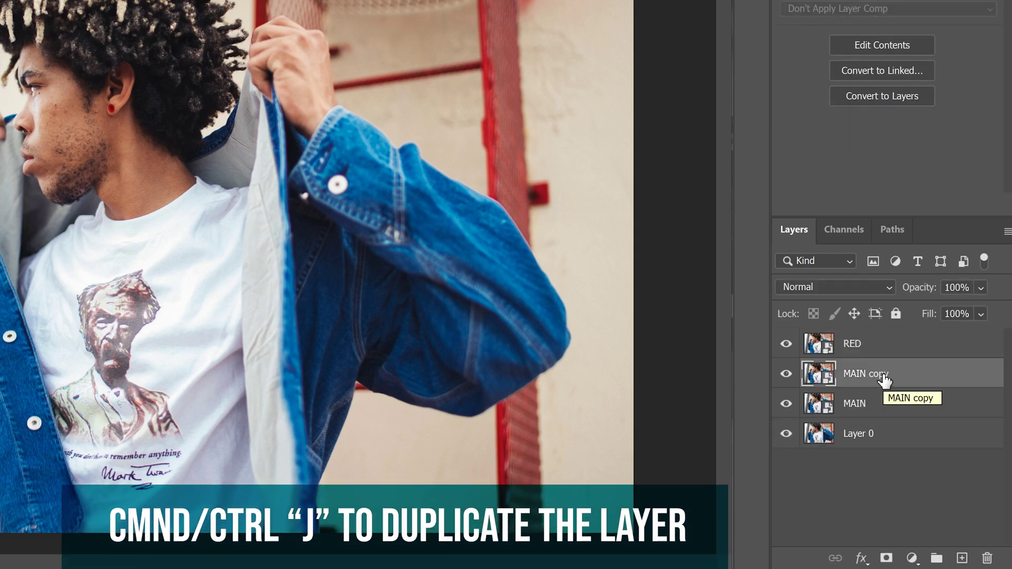
Name the new copy CYAN, move it above RED, and bring up RED's Layer Style
double_click(882, 375)
type("CYAN")
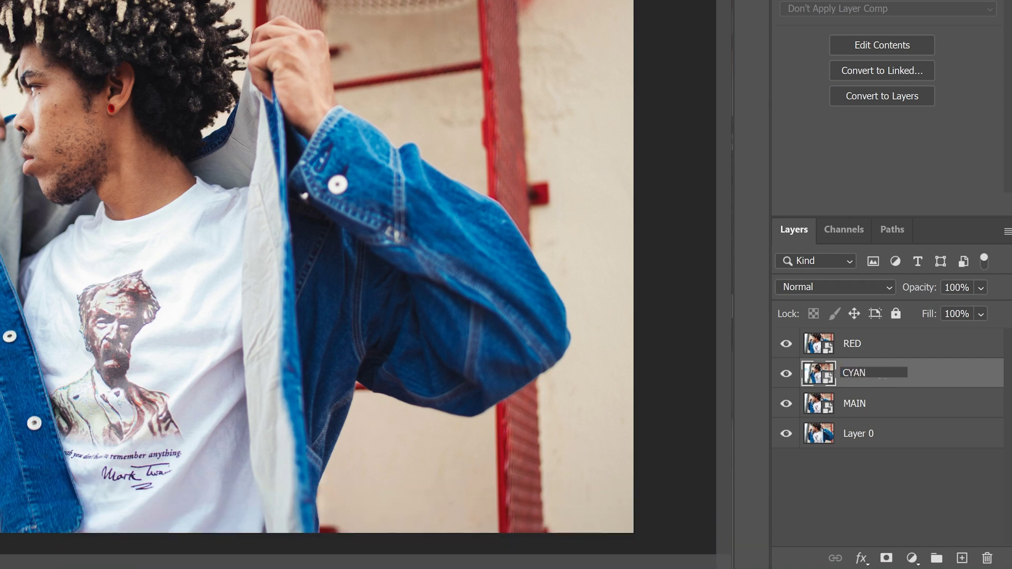
left_click(887, 511)
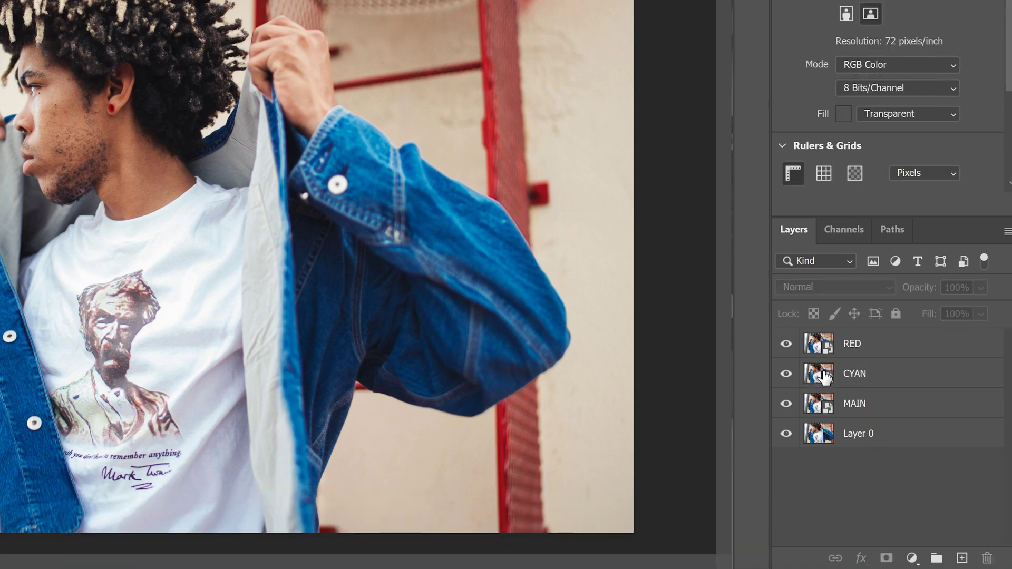
left_click_drag(849, 374, 852, 342)
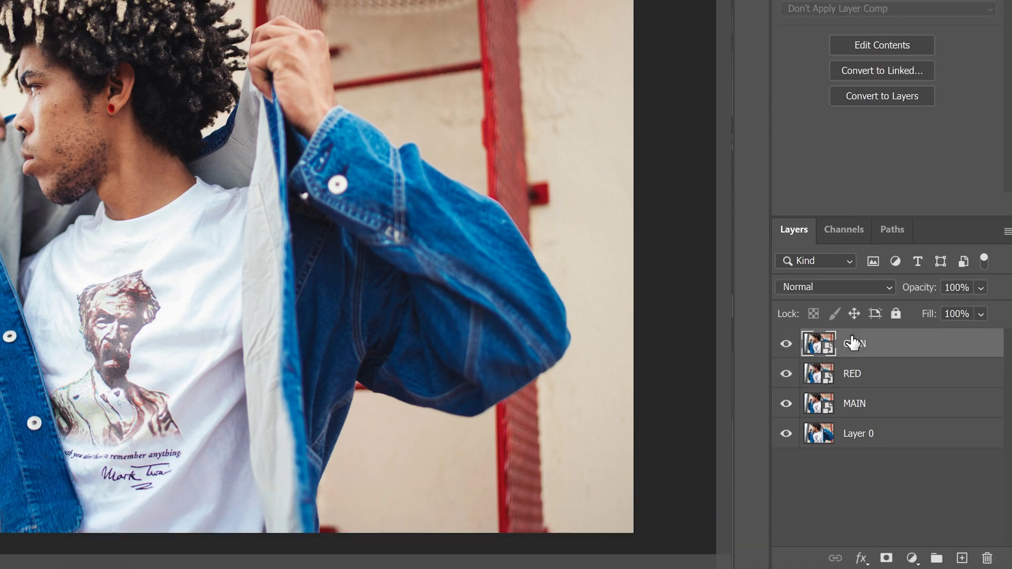
left_click(894, 376)
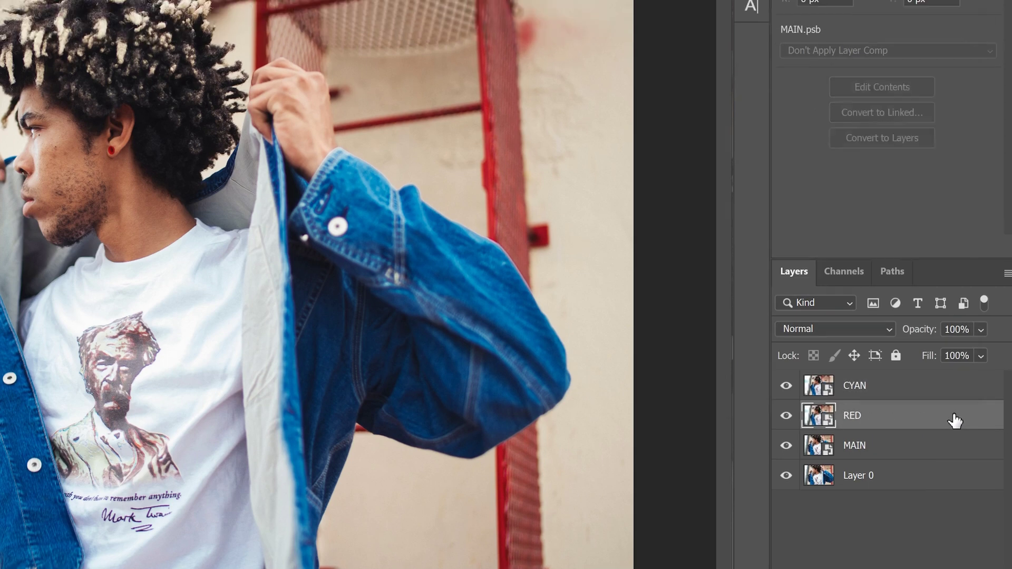
double_click(955, 420)
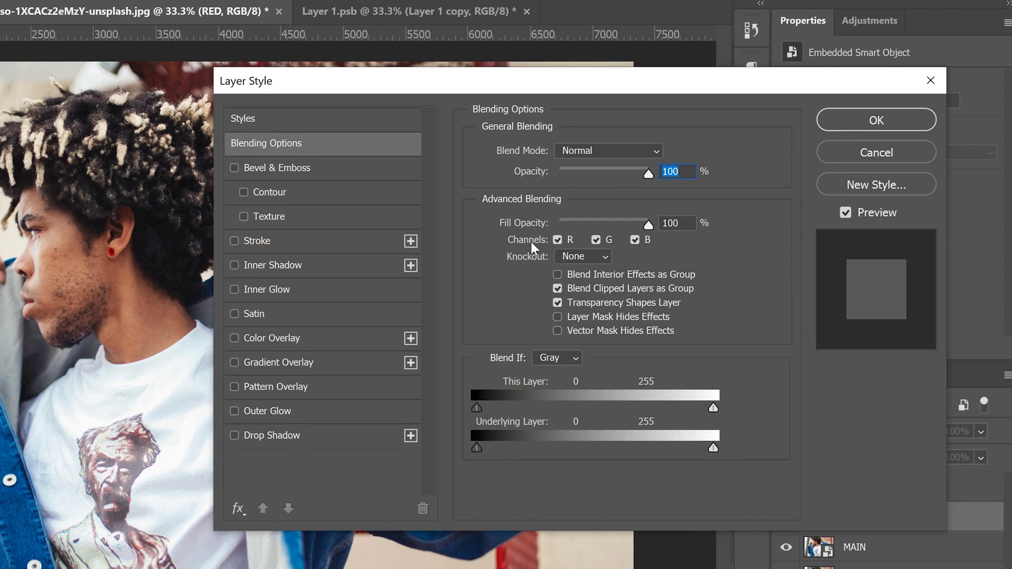
Restrict RED's blending to the red channel by turning off G and B
left_click(596, 239)
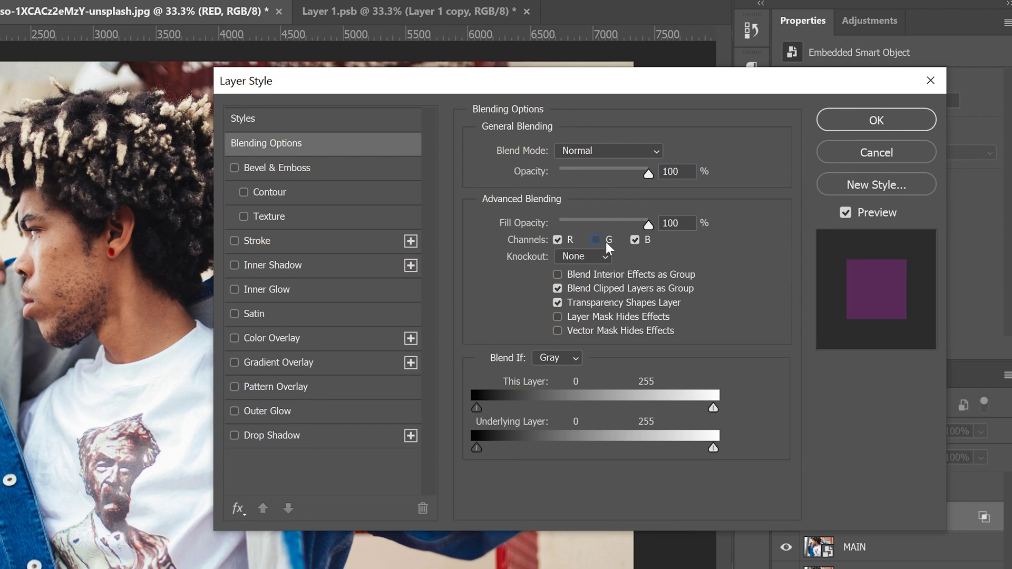
left_click(635, 239)
left_click(861, 131)
Restrict CYAN's blending to green and blue by turning off R
left_click(887, 494)
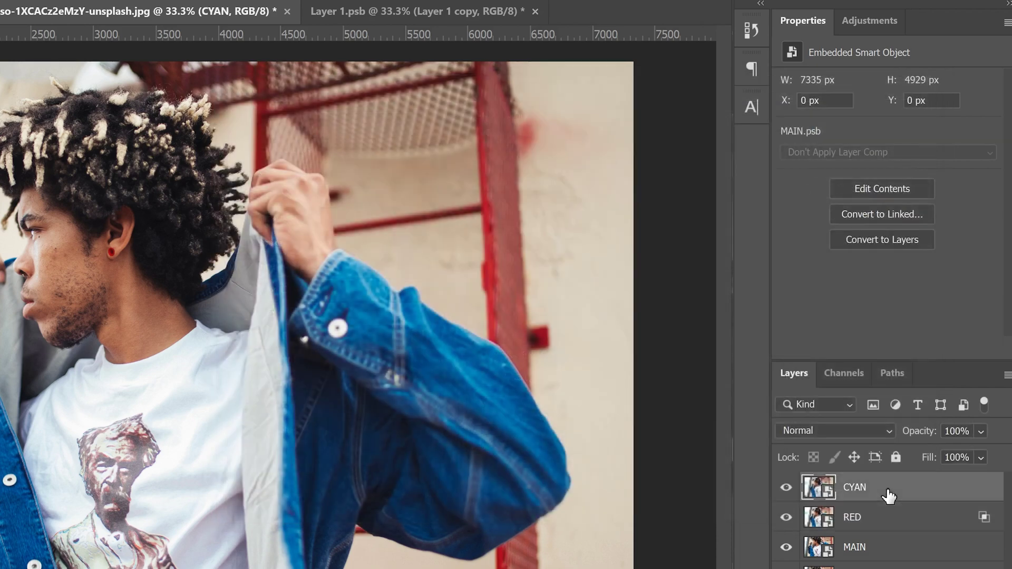
double_click(943, 496)
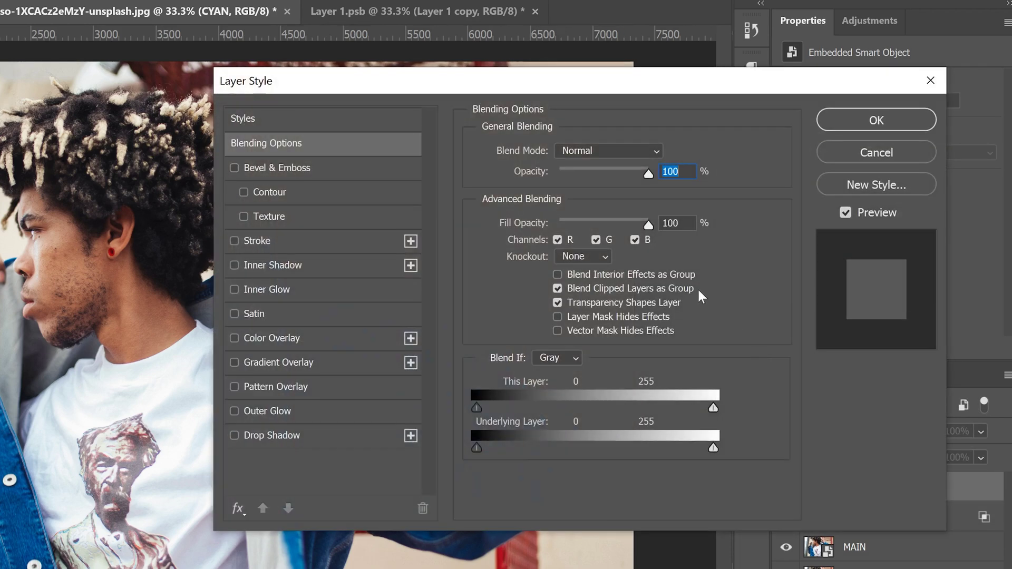
left_click(557, 240)
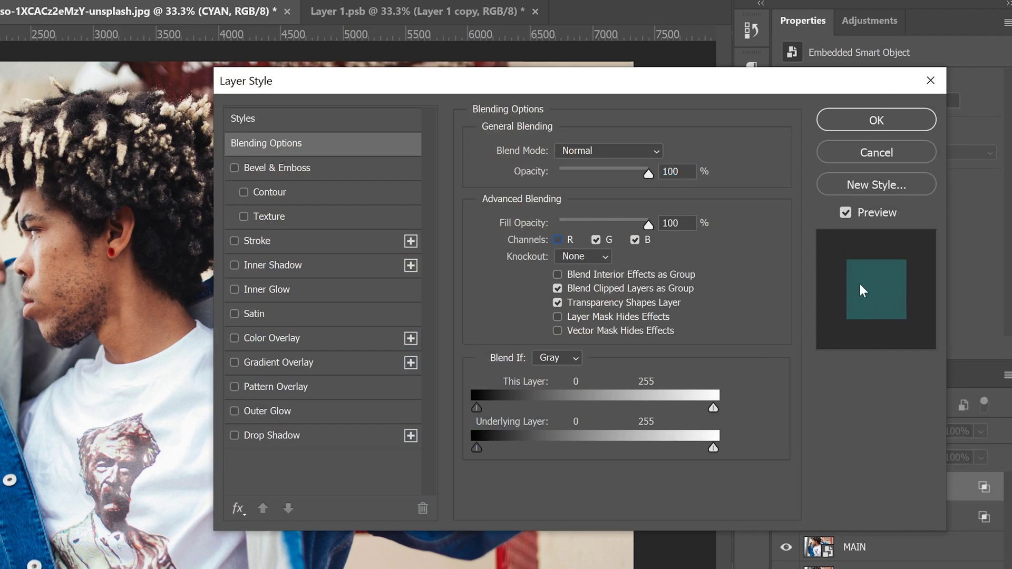
left_click(858, 121)
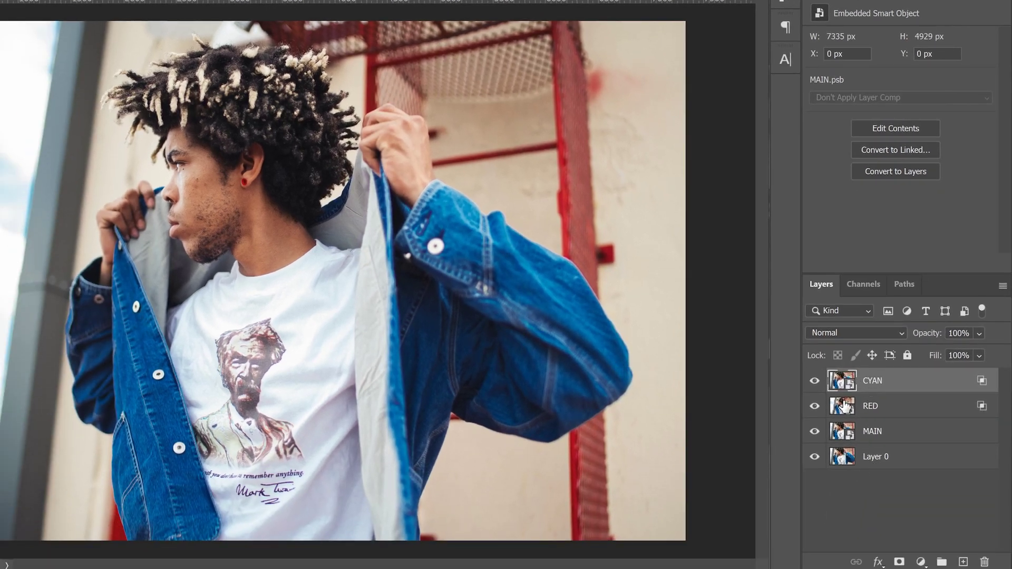
Shift RED left to X −51 px and CYAN right to X 32 px
left_click(918, 412)
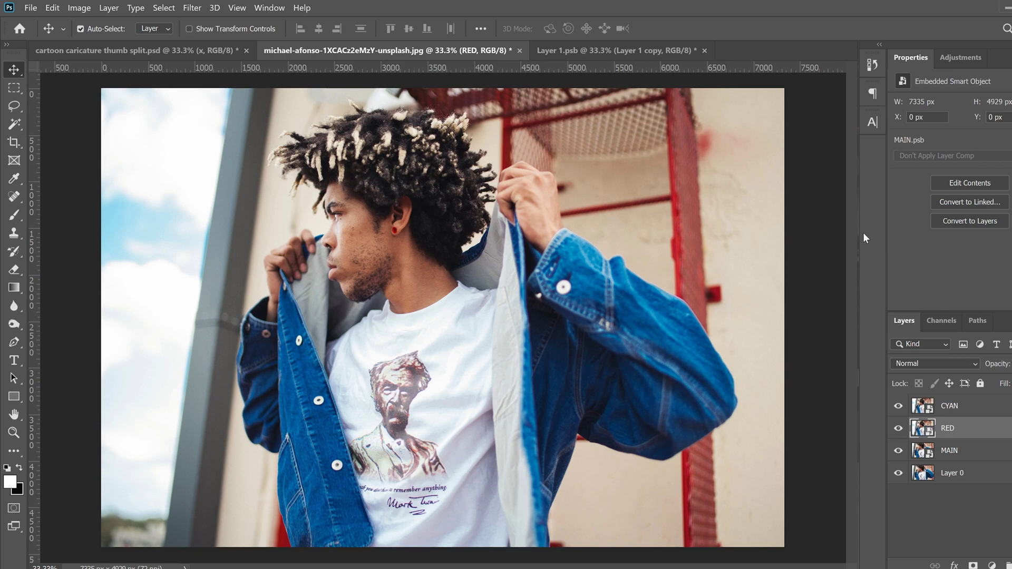
key("shift+Left")
key("shift+Left")
key("Left")
key("Left")
key("Left")
key("Left")
key("shift+Left")
key("shift+Left")
key("Left")
key("Left")
key("Left")
key("Left")
key("Left")
key("Left")
key("Left")
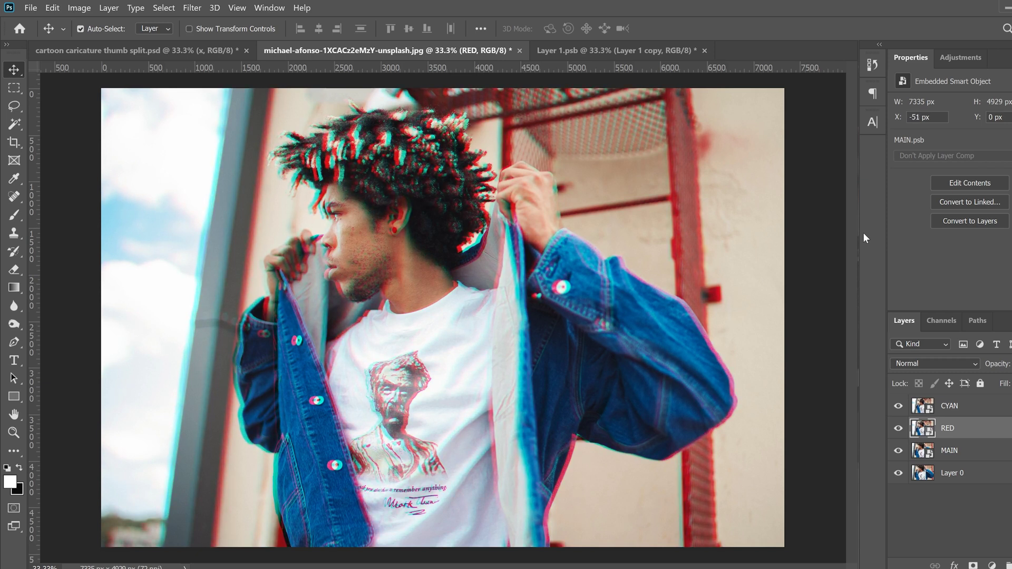
left_click(982, 413)
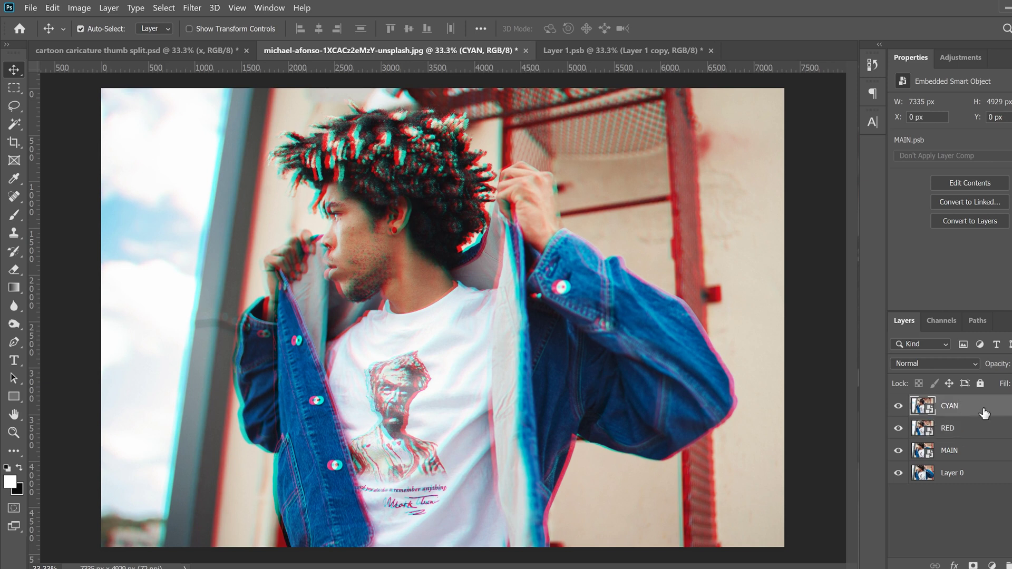
key("shift+Right")
key("shift+Right")
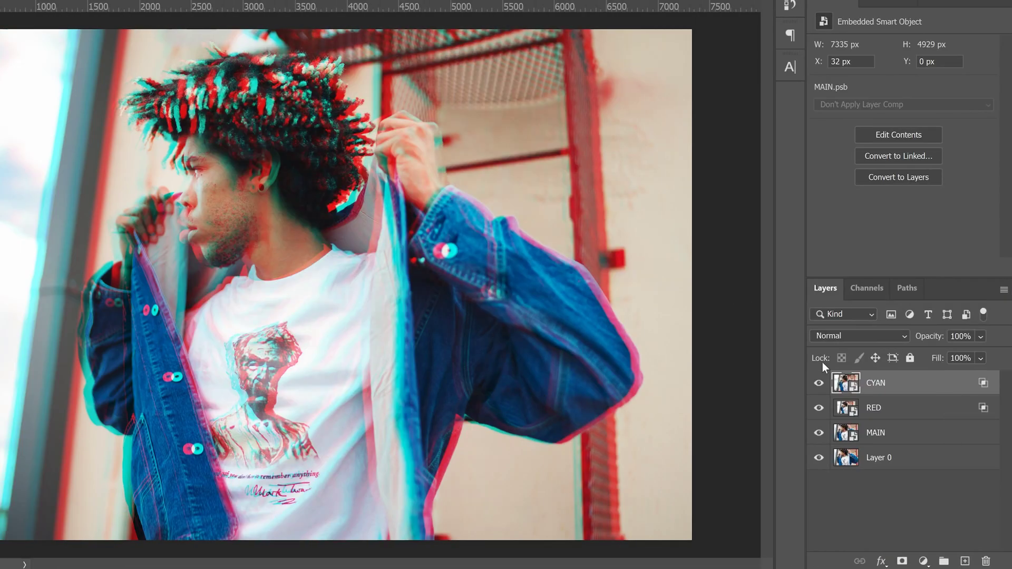
left_click(819, 457)
left_click(818, 433)
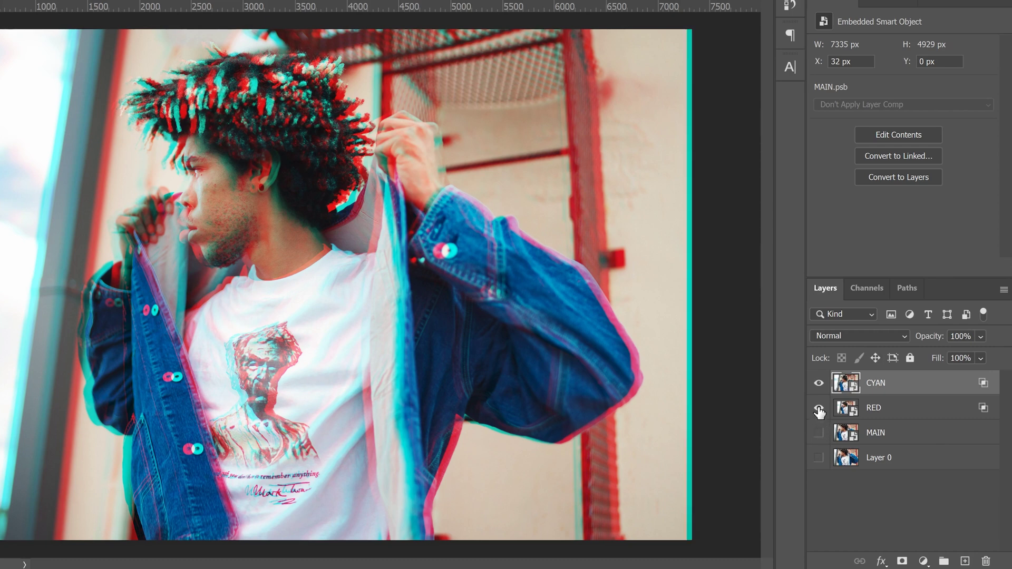
left_click(818, 408)
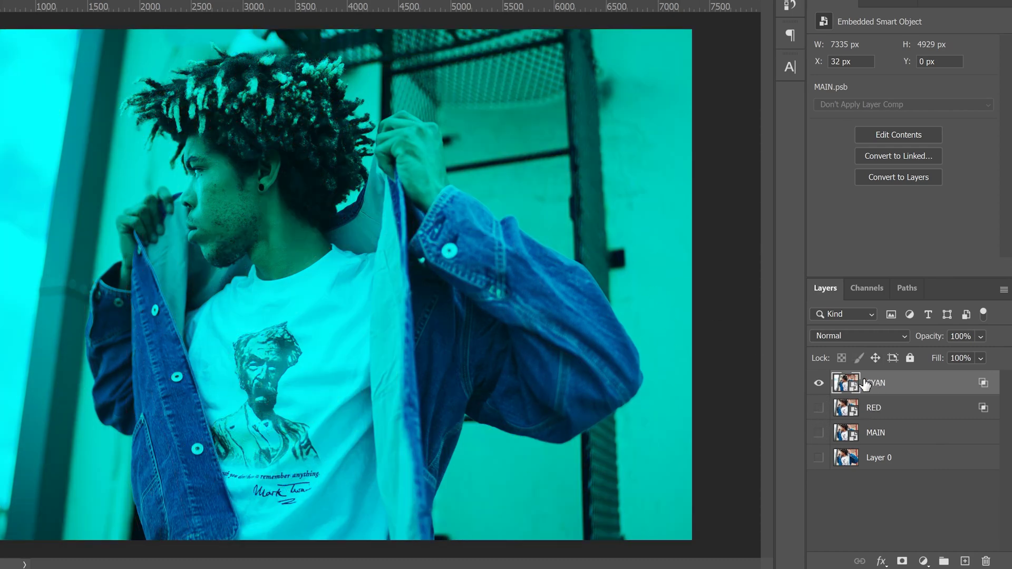
left_click(819, 409)
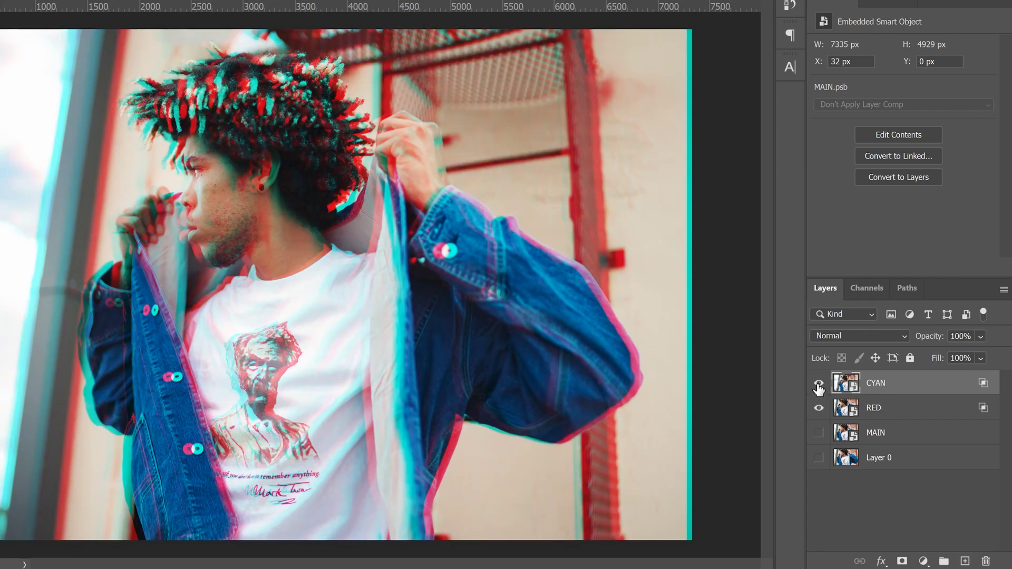
left_click(819, 383)
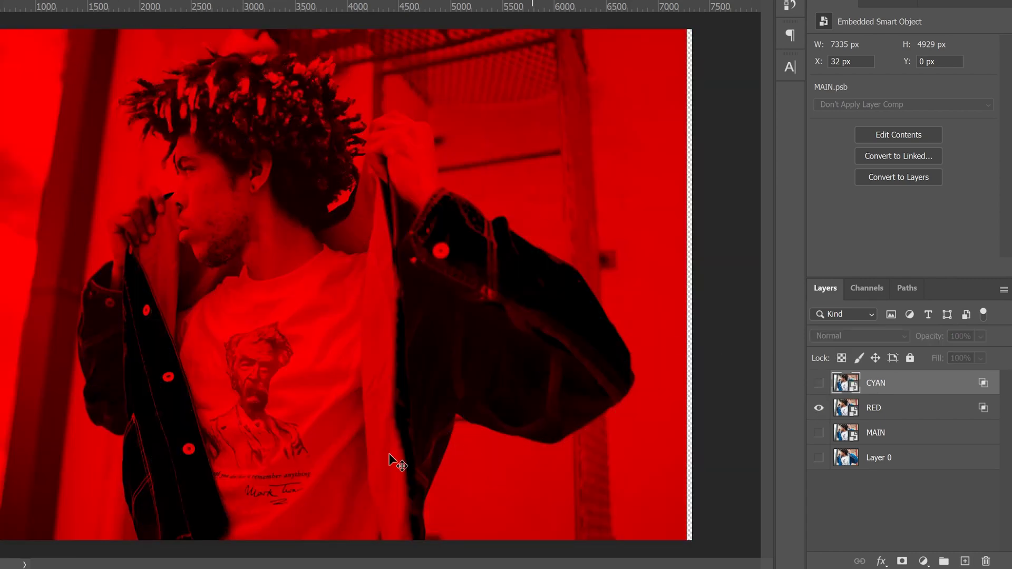
left_click(818, 383)
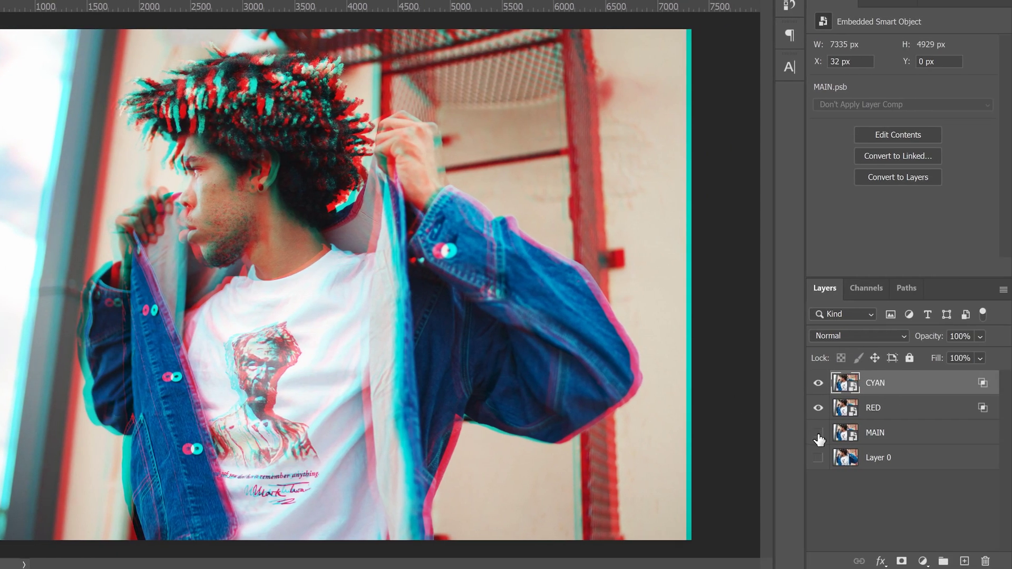
left_click(818, 433)
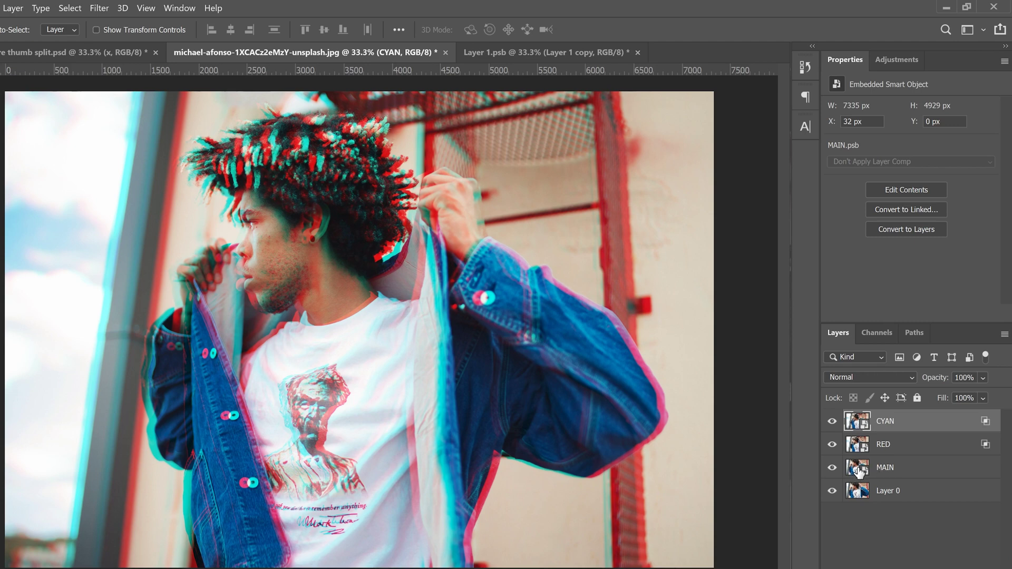
double_click(857, 467)
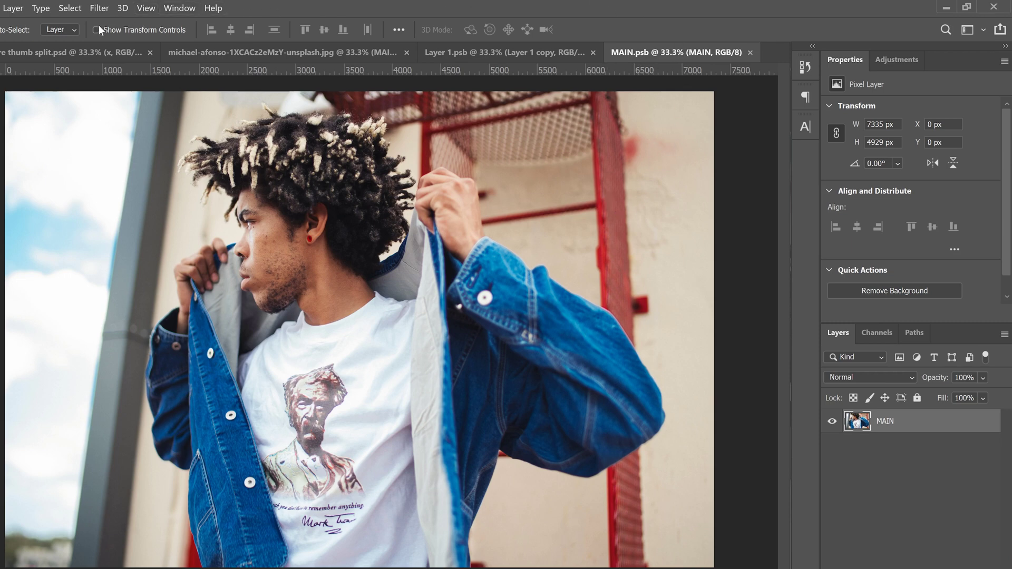
left_click(238, 52)
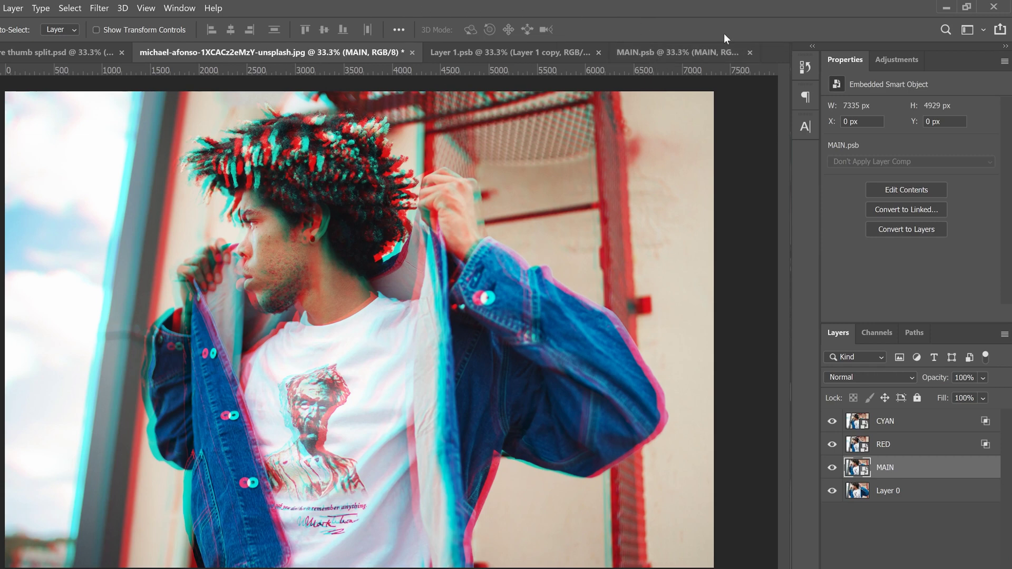
left_click(677, 48)
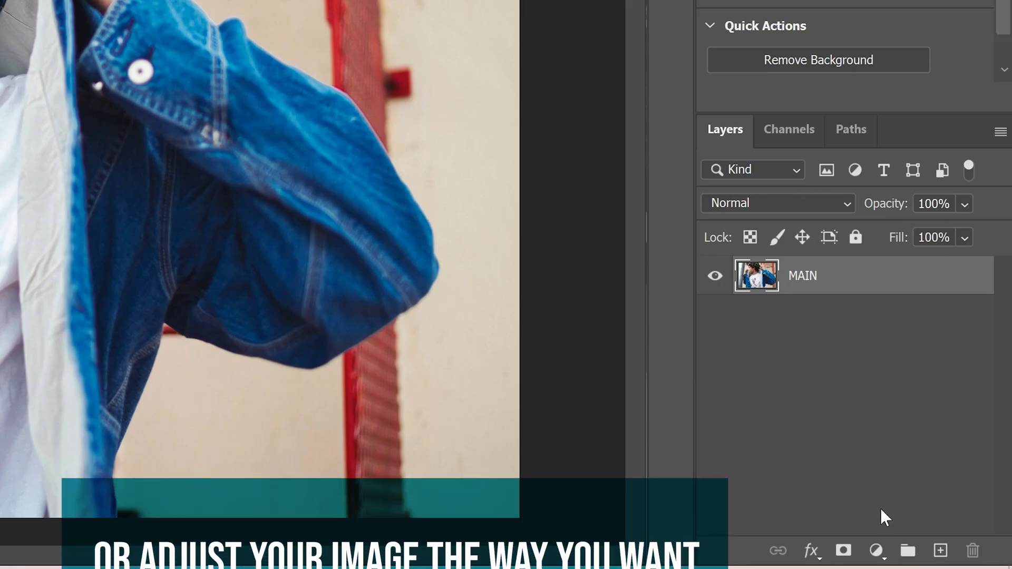
Add a Color Lookup adjustment layer loaded with FuturisticBleak.3DL
left_click(876, 551)
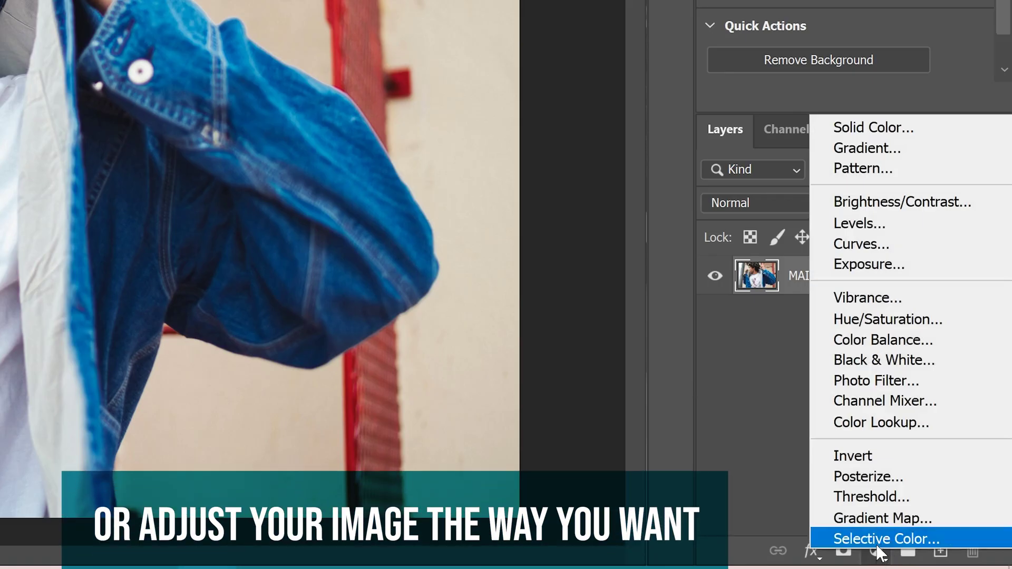
left_click(899, 424)
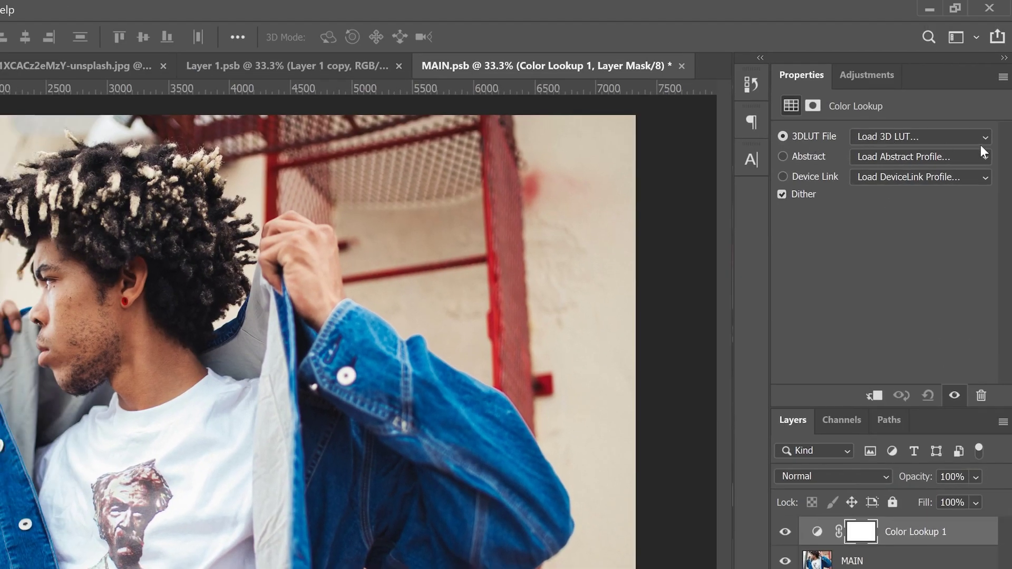
left_click(984, 136)
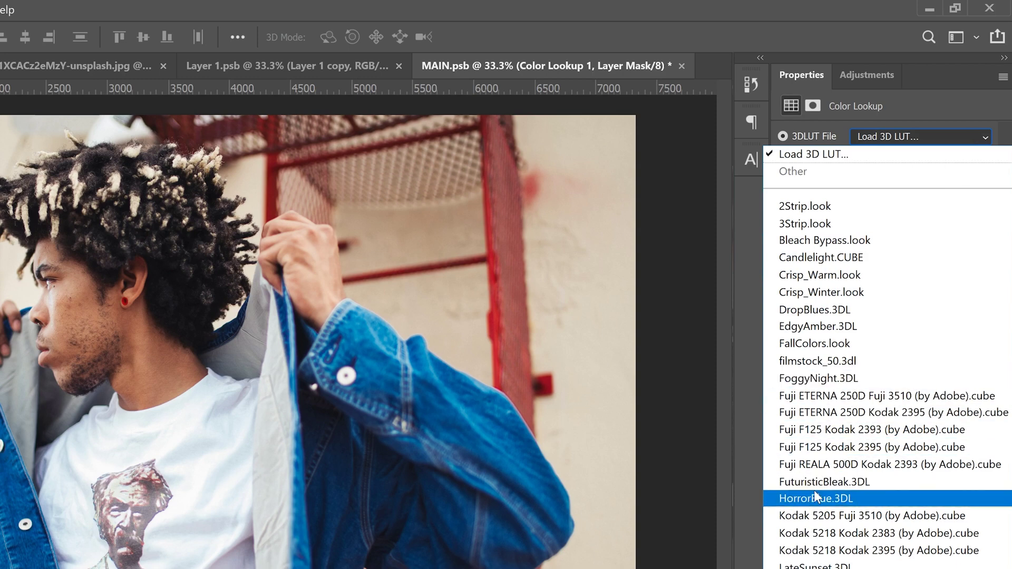
left_click(829, 483)
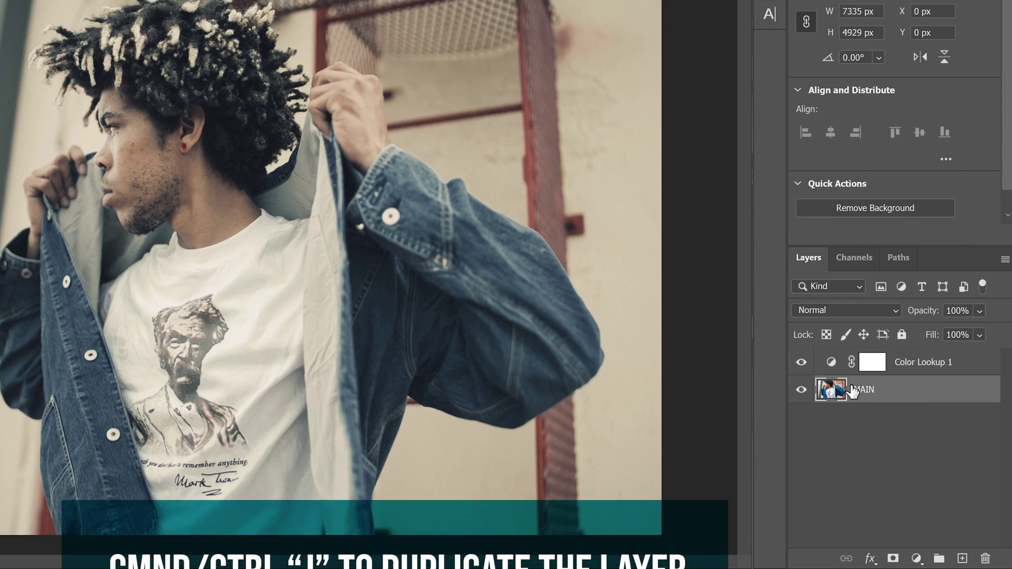
Duplicate the MAIN layer to create MAIN copy
key("ctrl+j")
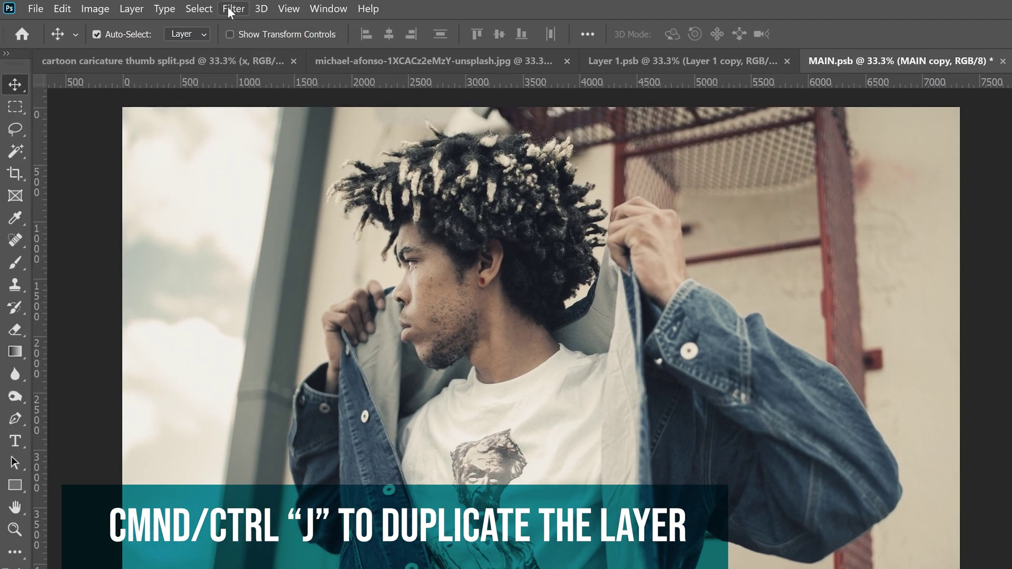
left_click(232, 9)
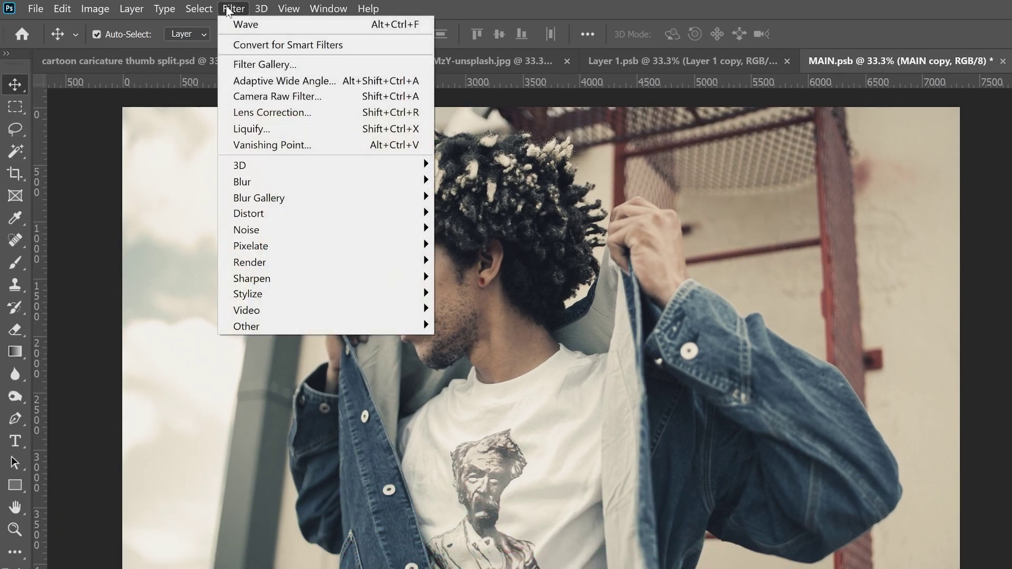
left_click(260, 63)
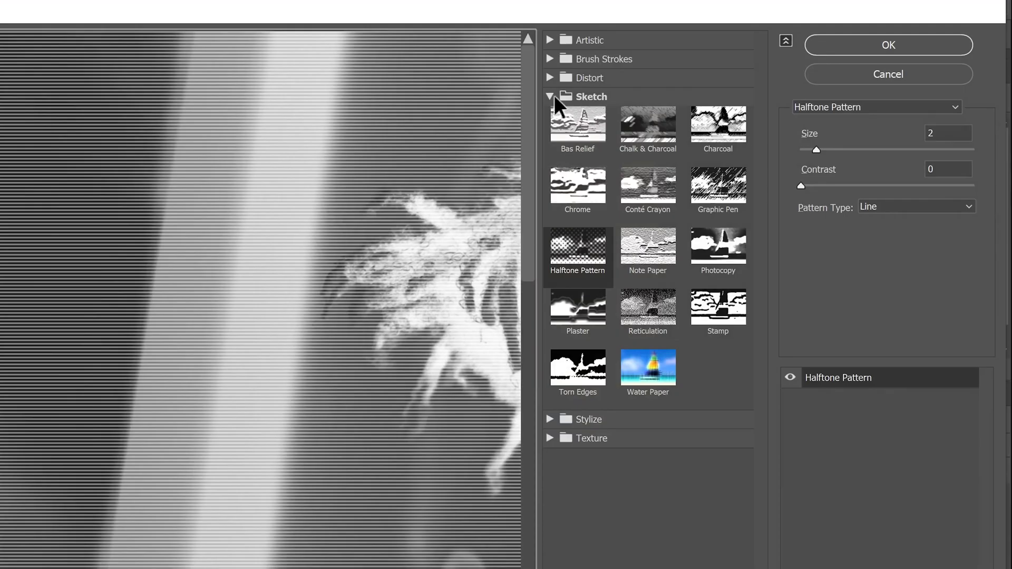
Apply Sketch > Halftone Pattern to MAIN copy: Line type, Size 3, Contrast 0
left_click(551, 97)
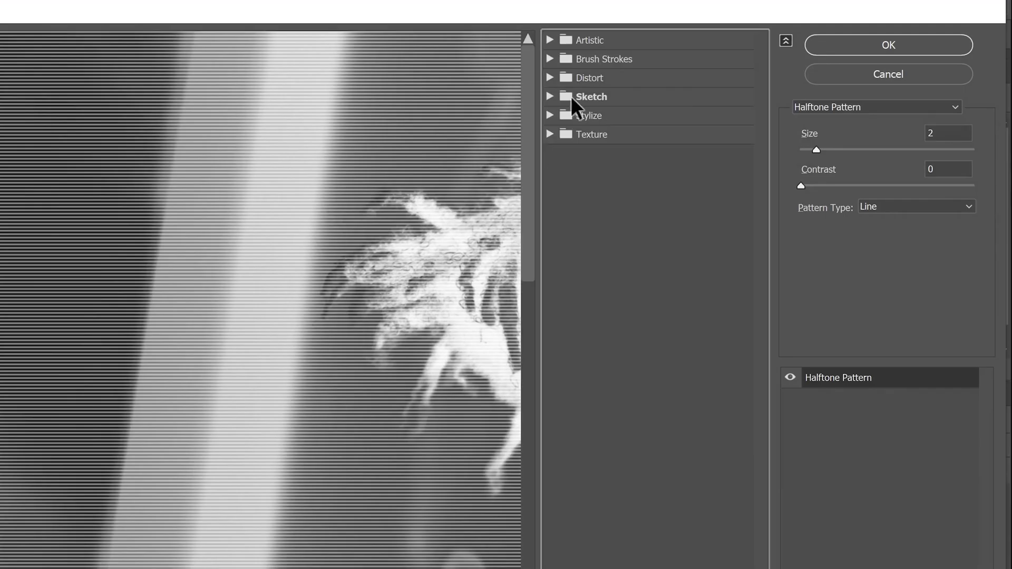
left_click(551, 96)
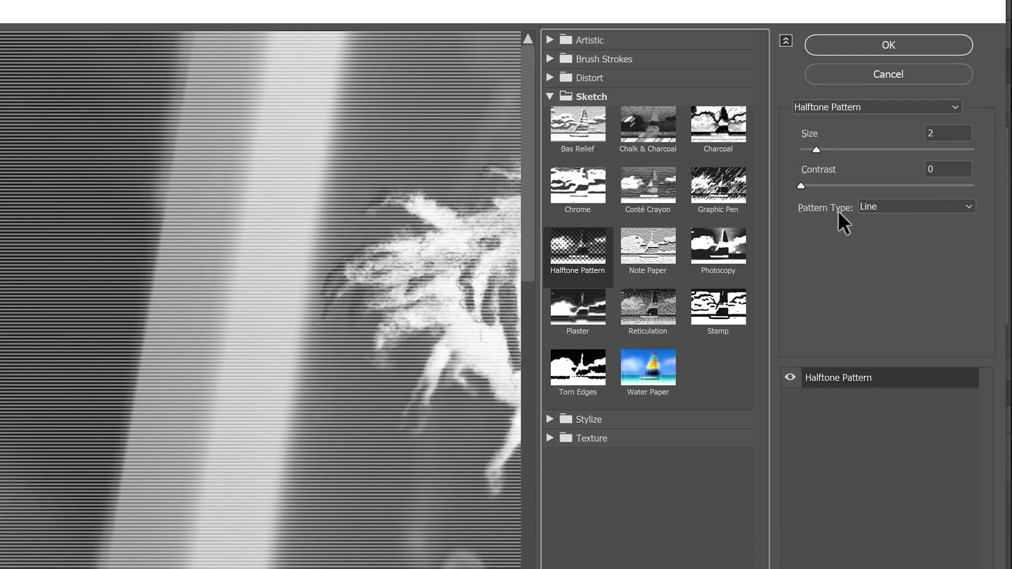
left_click(965, 205)
left_click(884, 250)
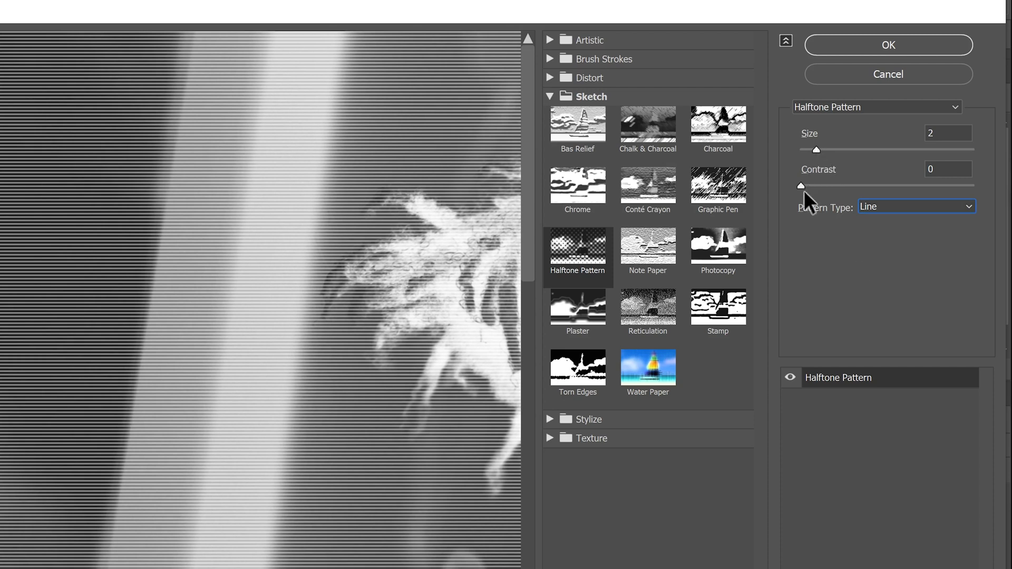
left_click_drag(800, 184, 764, 183)
left_click_drag(814, 147, 828, 149)
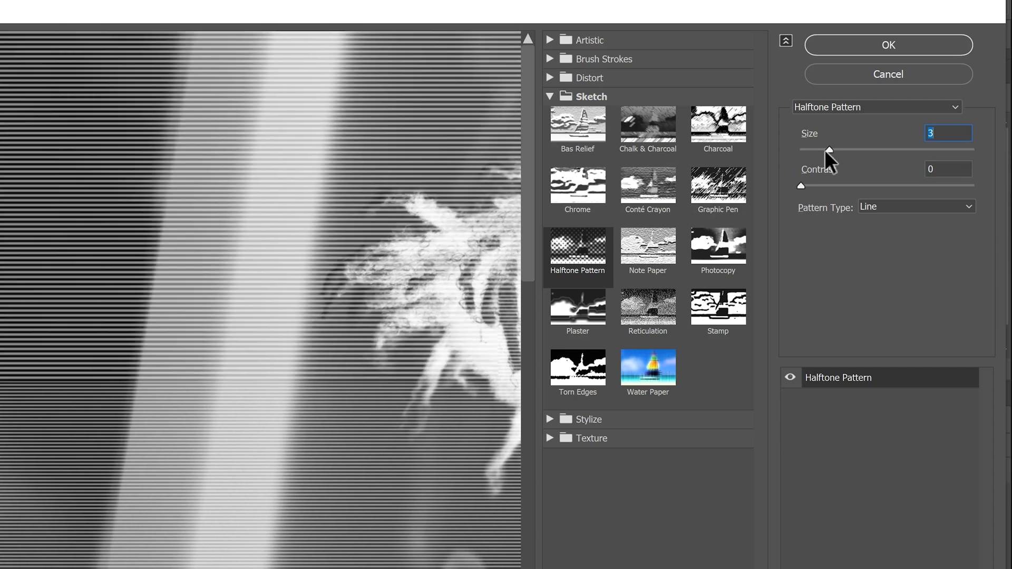
left_click_drag(825, 150, 829, 148)
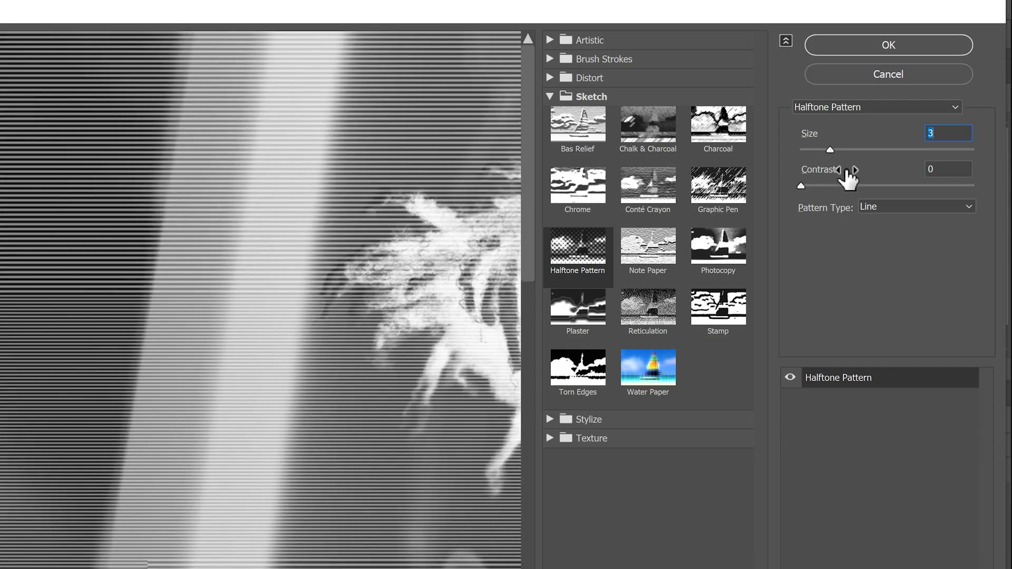
left_click(861, 39)
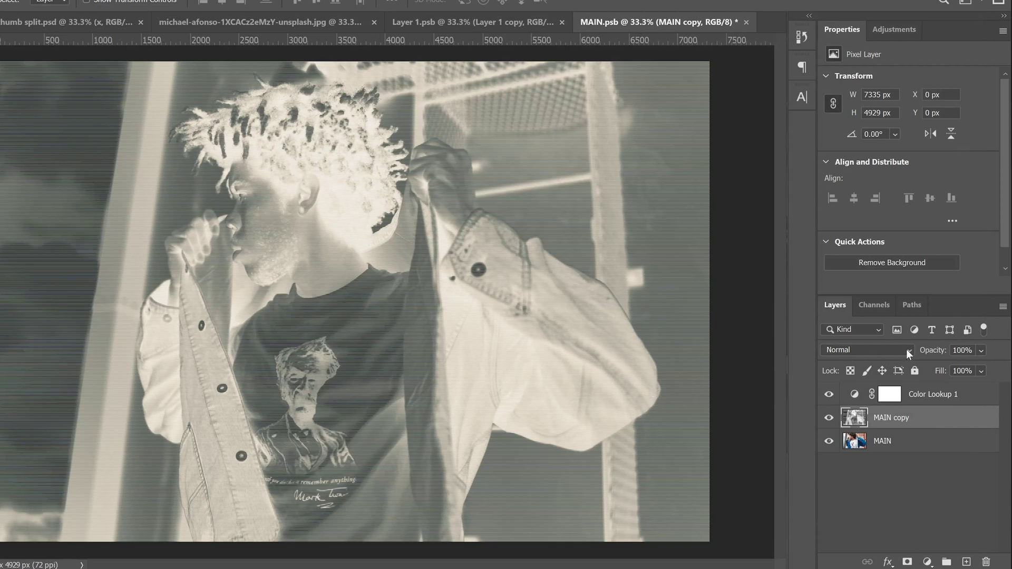
Blend MAIN copy in Overlay at 30% opacity, then add a new empty layer
left_click(981, 350)
left_click_drag(976, 365, 952, 367)
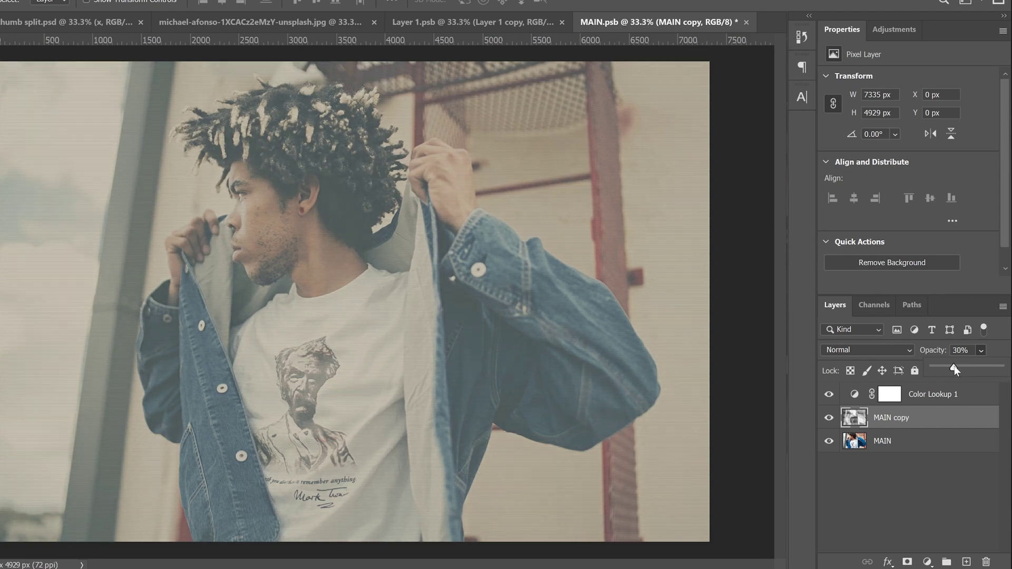
left_click(903, 347)
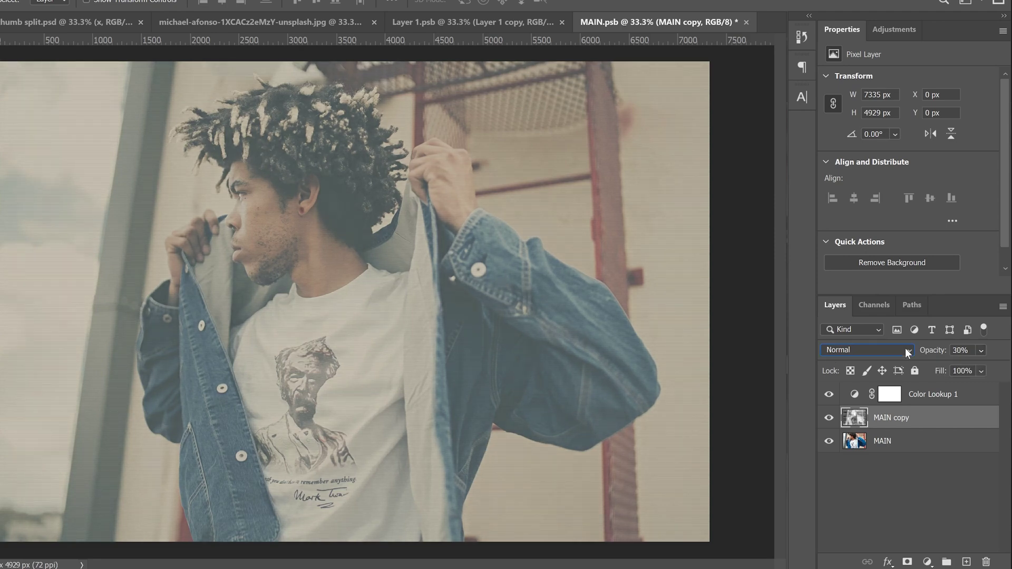
left_click(905, 348)
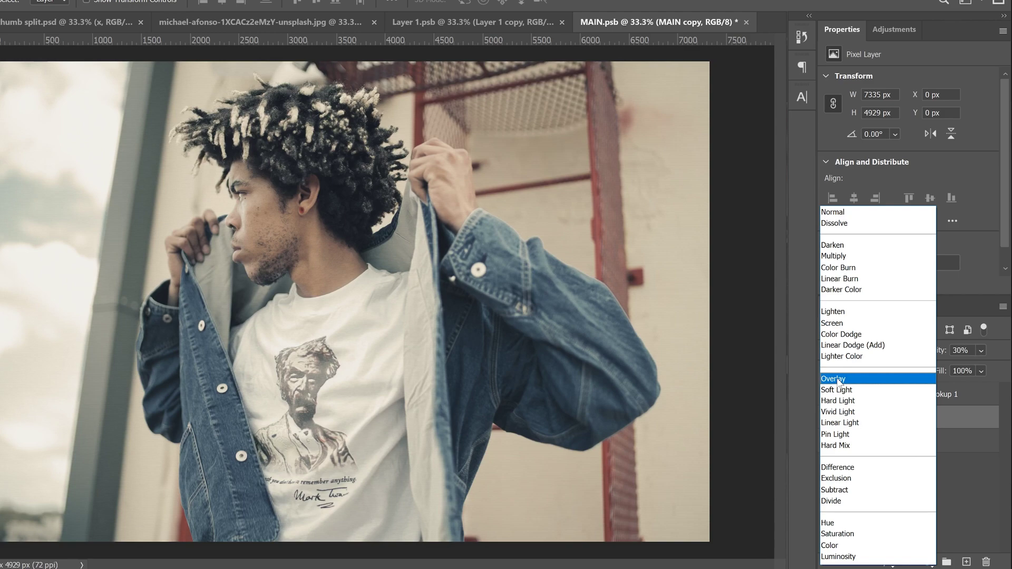
left_click(838, 380)
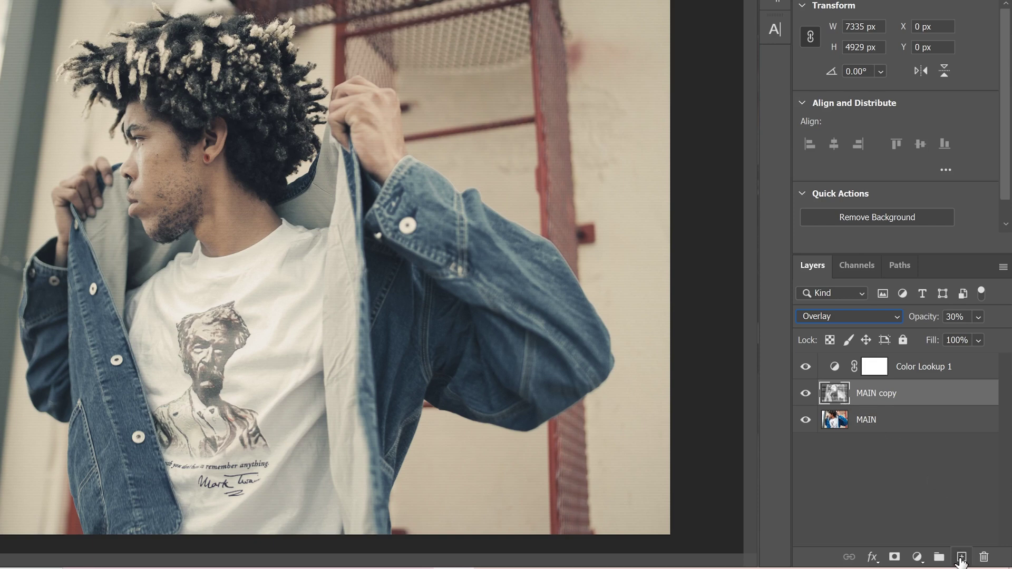
left_click(960, 557)
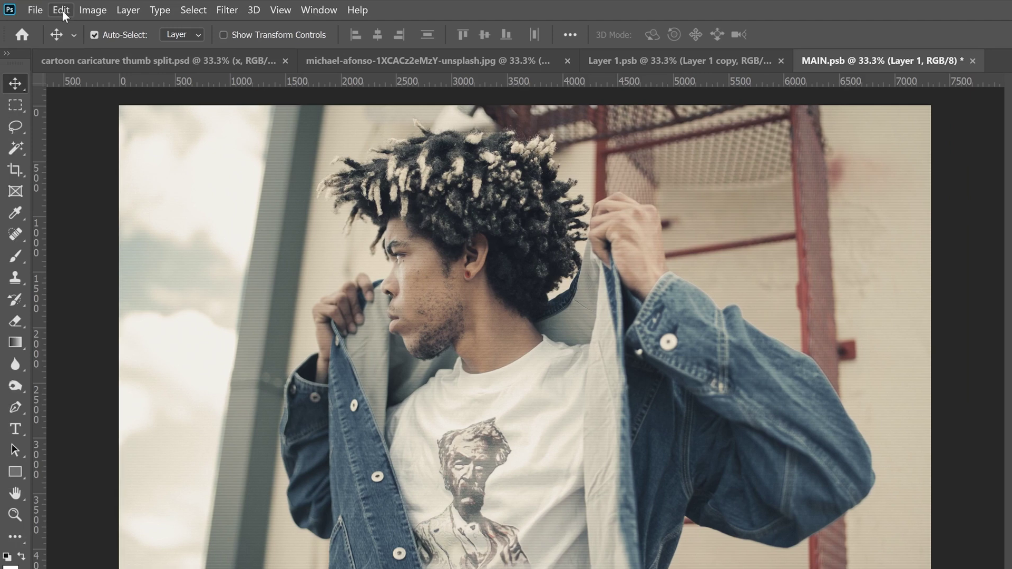
Fill Layer 1 with 50% Gray
left_click(61, 10)
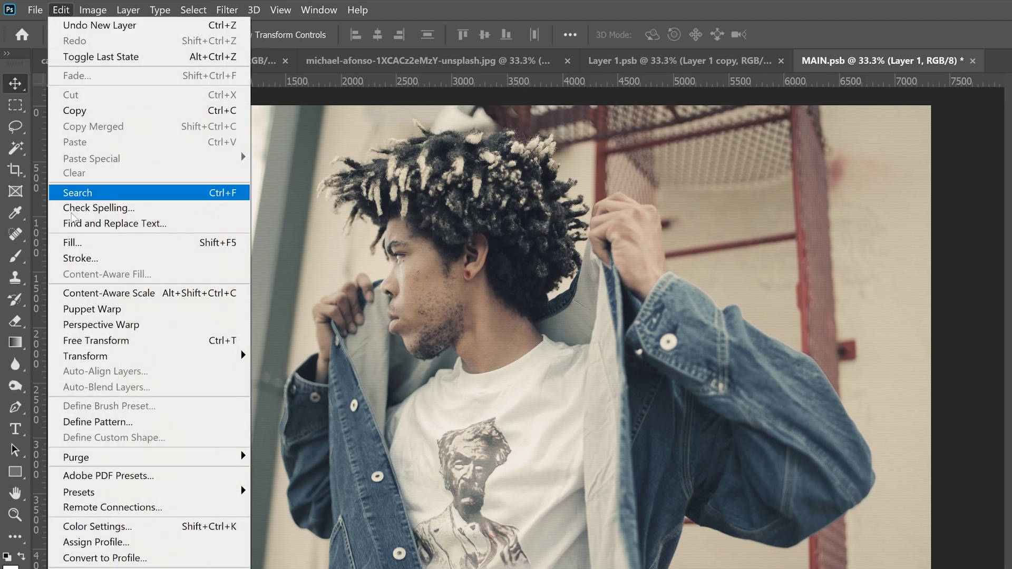
left_click(74, 242)
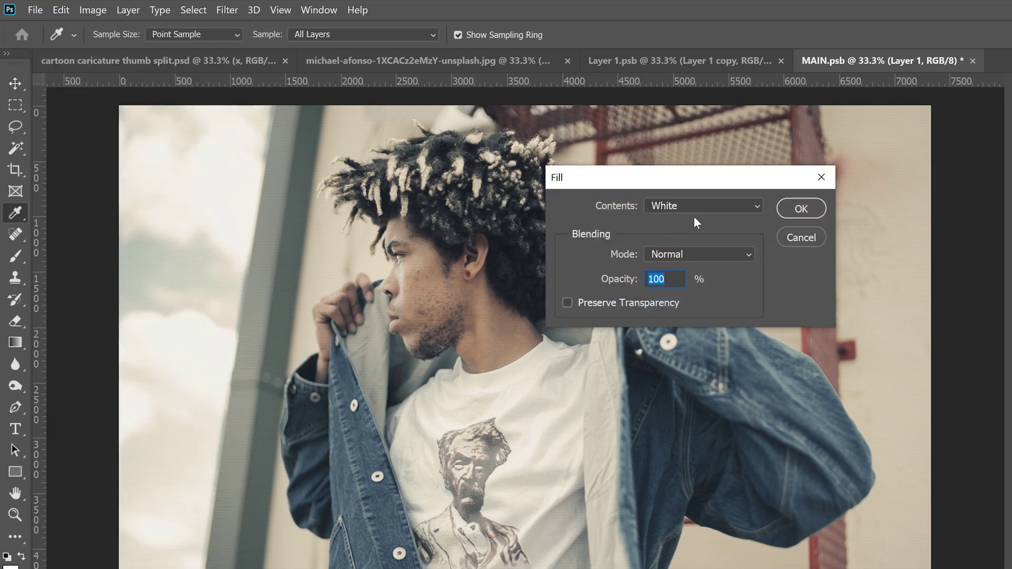
left_click(662, 207)
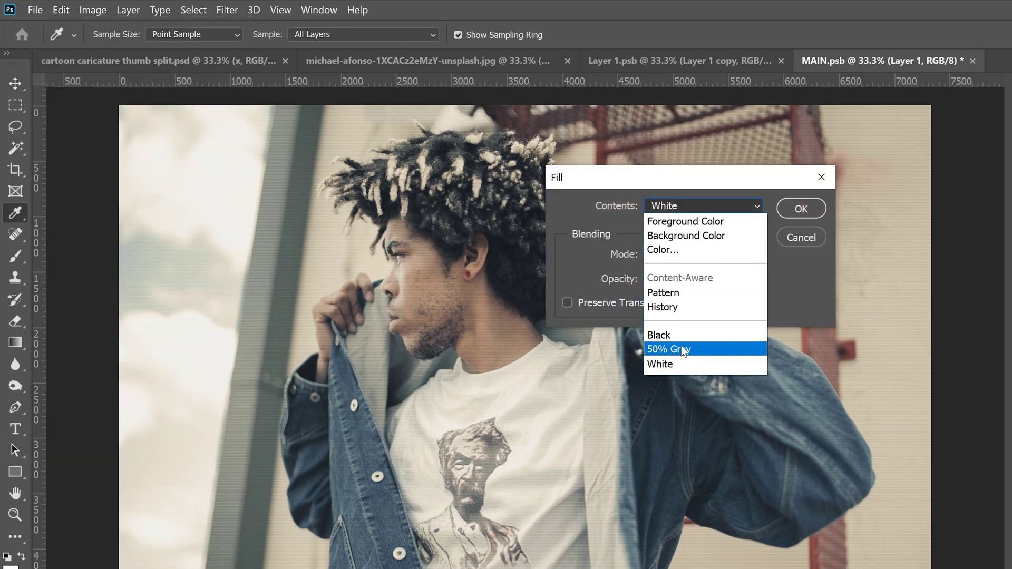
left_click(683, 351)
left_click(800, 209)
key("v")
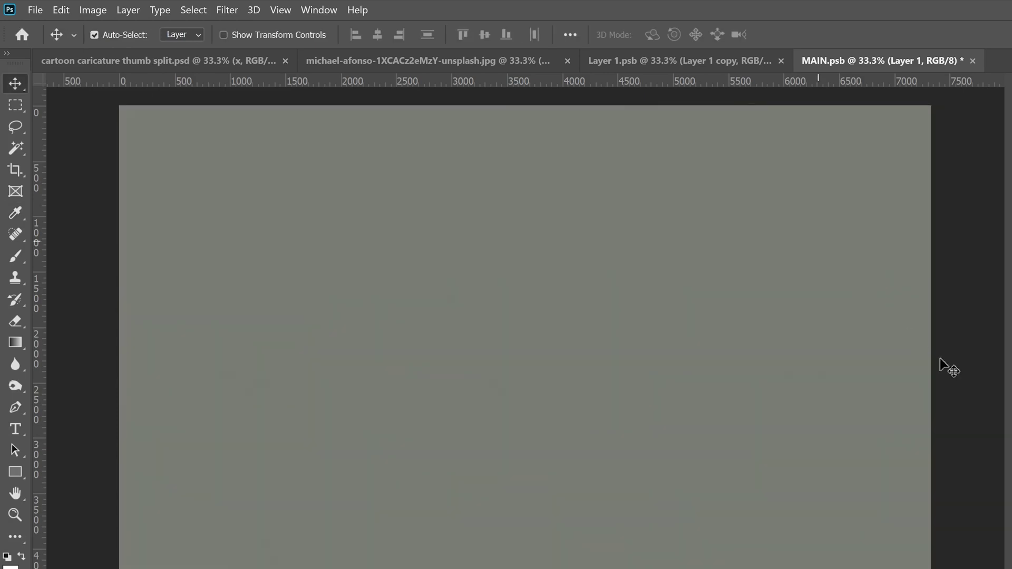
Add Camera Raw grain with Amount 83, Size 65, Roughness 81
left_click(227, 10)
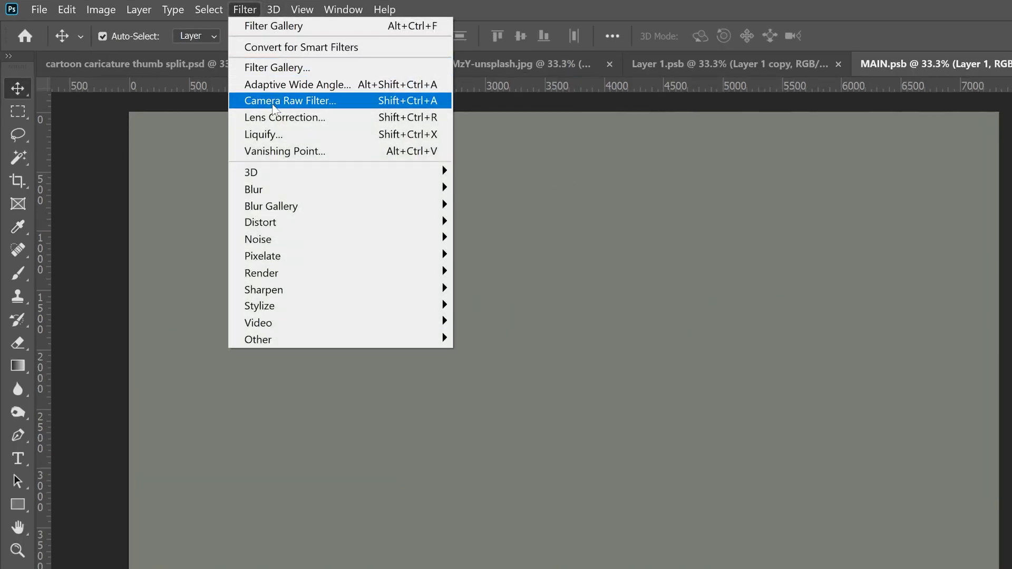
left_click(302, 101)
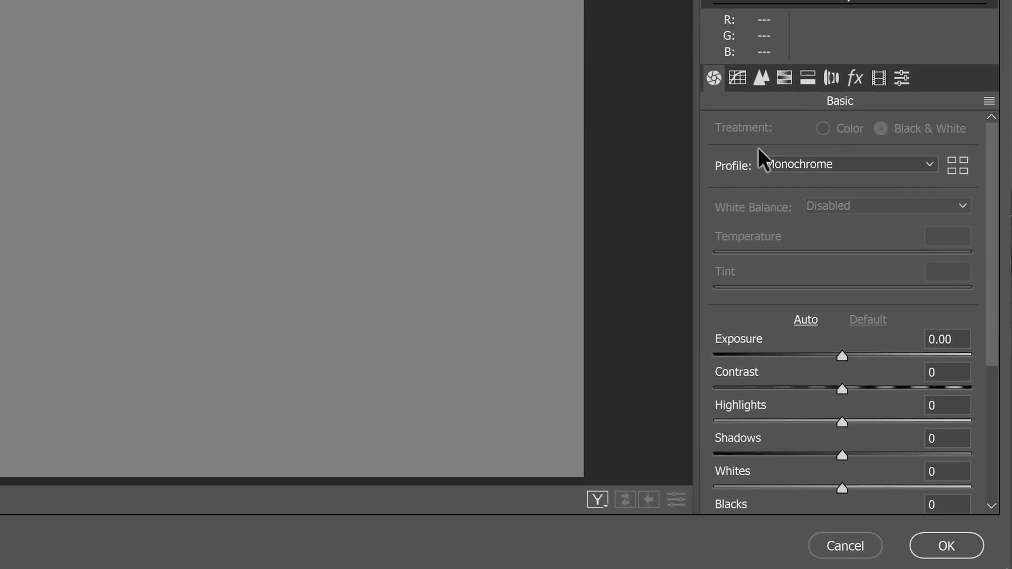
left_click(856, 78)
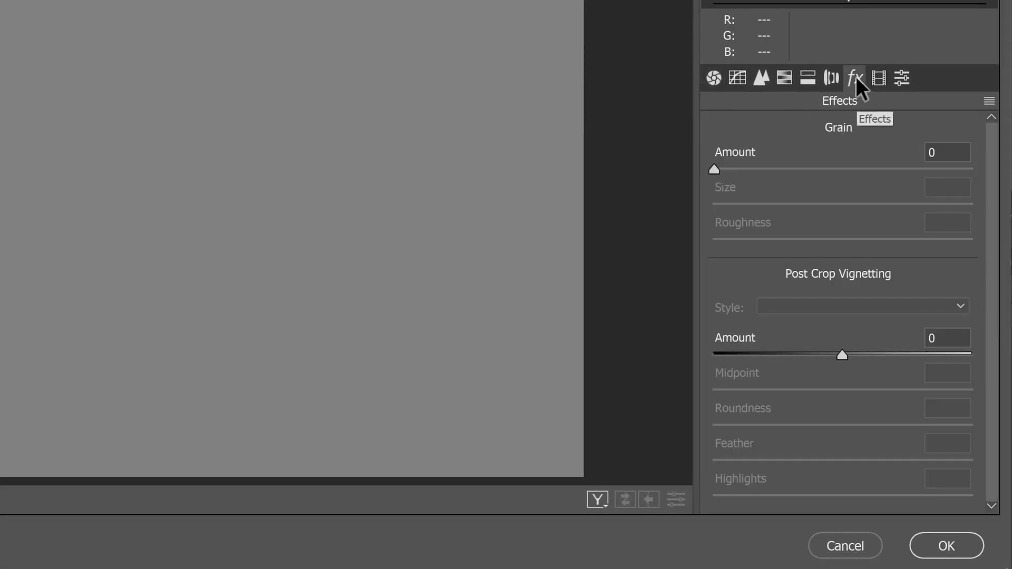
left_click_drag(714, 169, 925, 168)
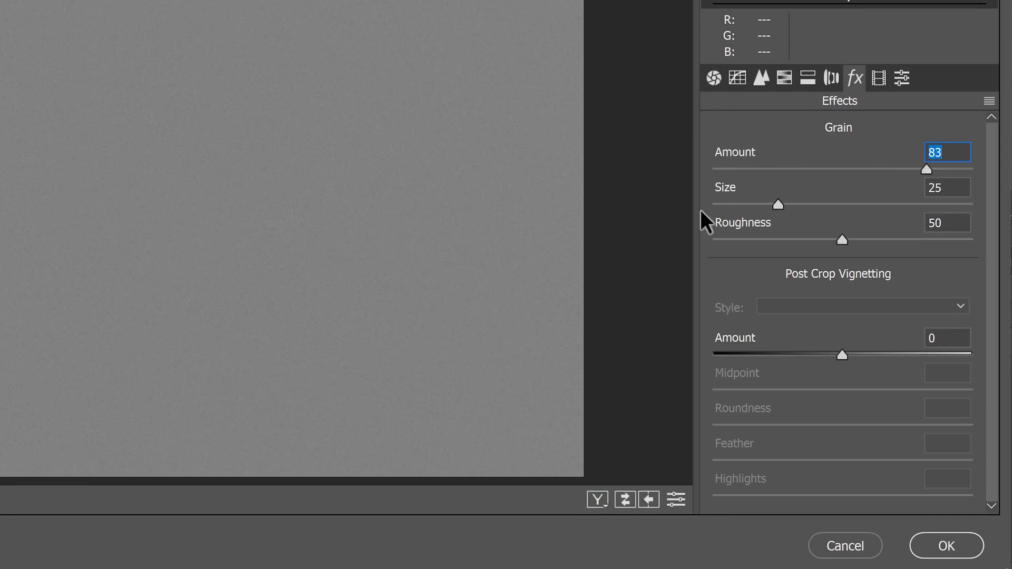
left_click_drag(778, 204, 883, 204)
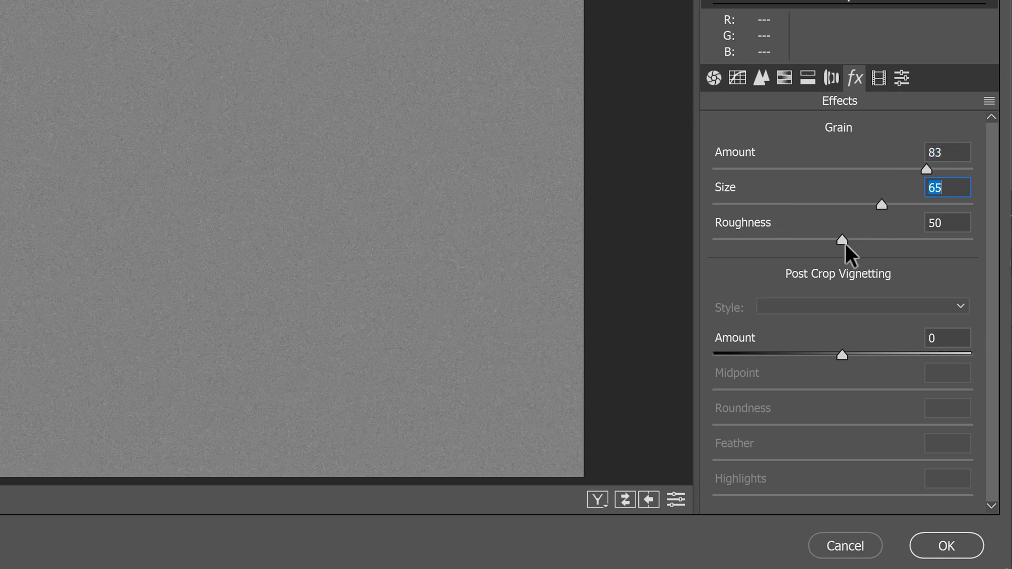
left_click_drag(844, 243, 905, 238)
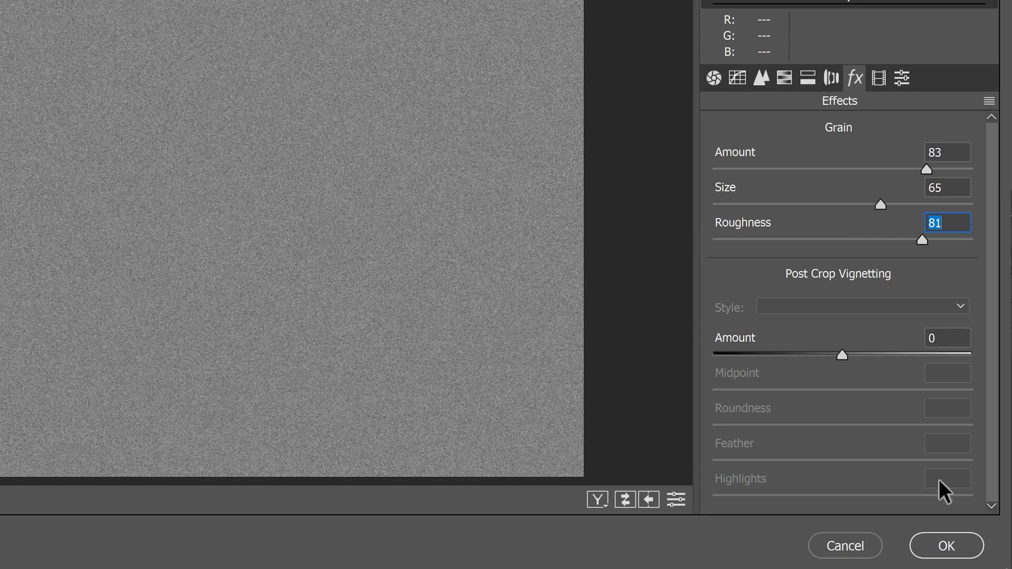
left_click(938, 544)
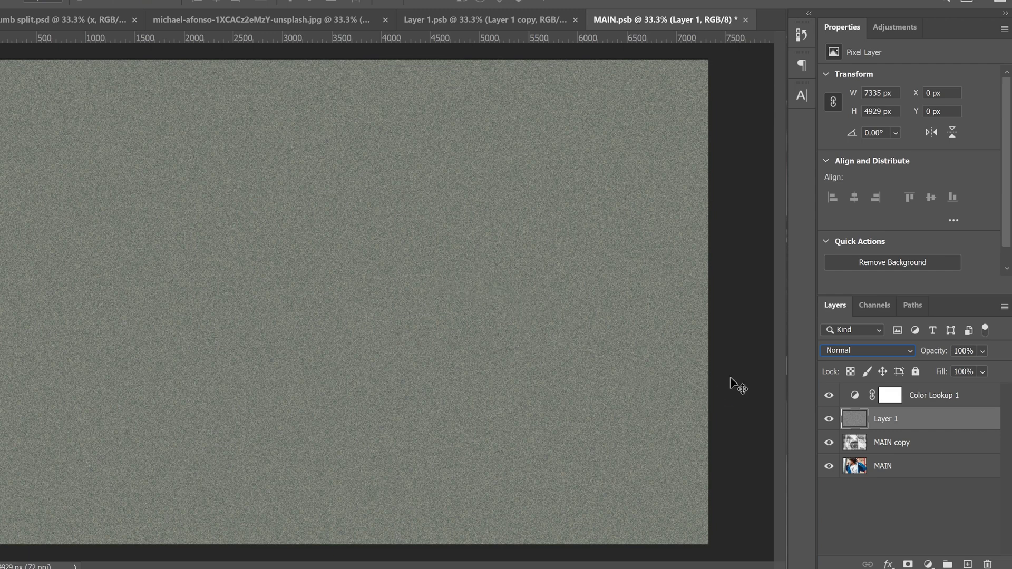
Set the grain layer Layer 1 to Soft Light blending at 88% opacity
left_click(896, 349)
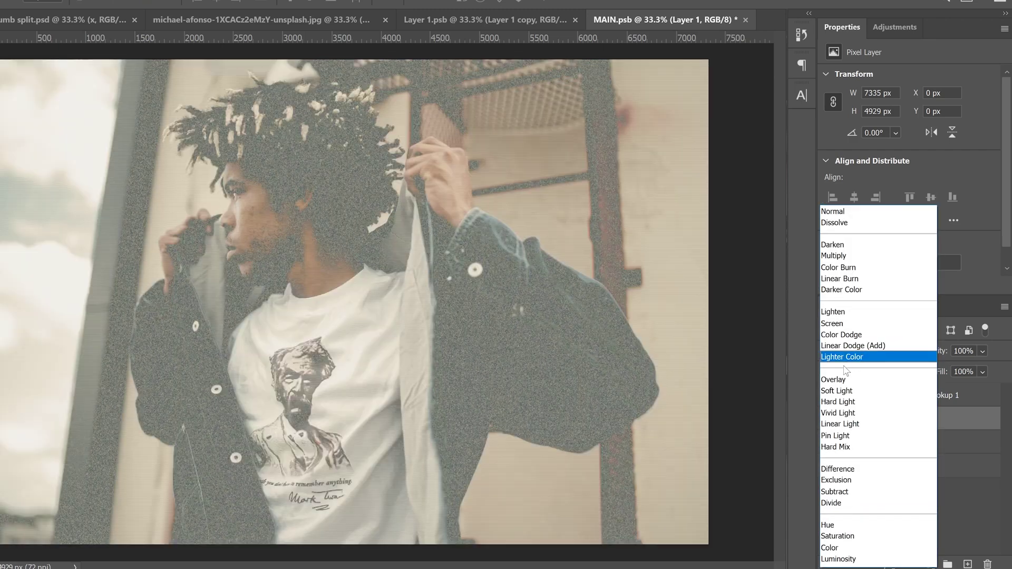
left_click(838, 392)
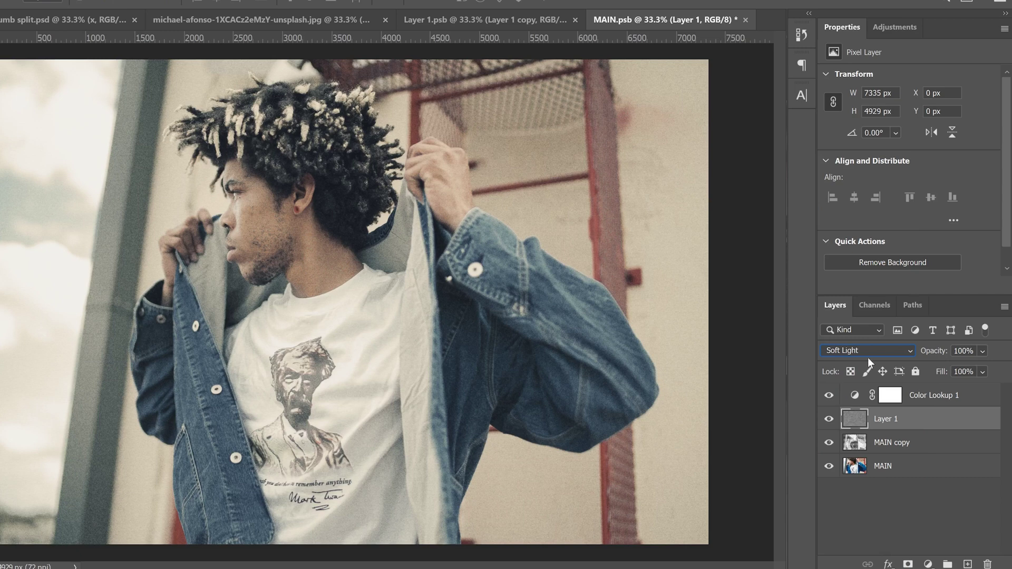
left_click_drag(1001, 369, 994, 368)
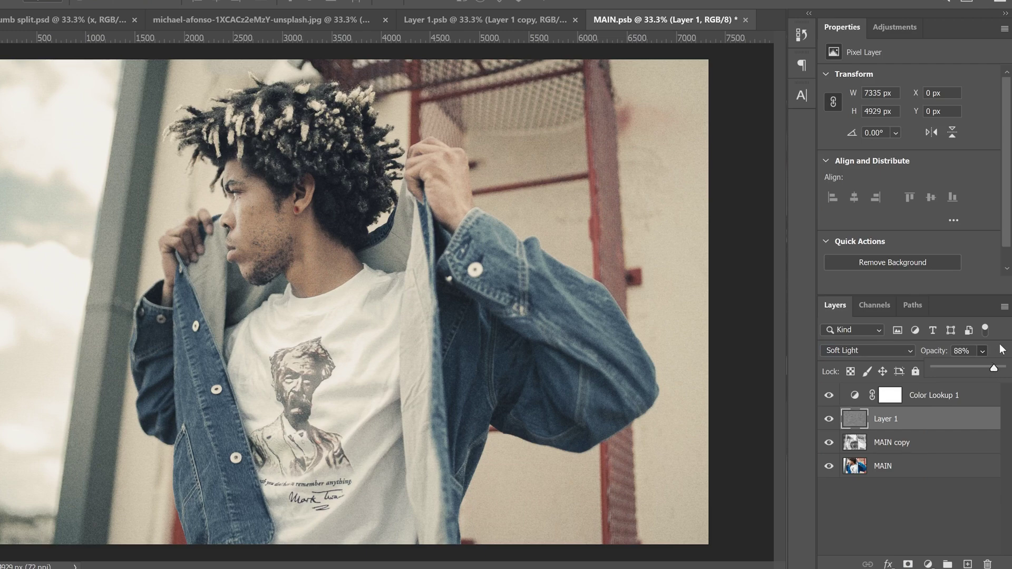
left_click(1001, 349)
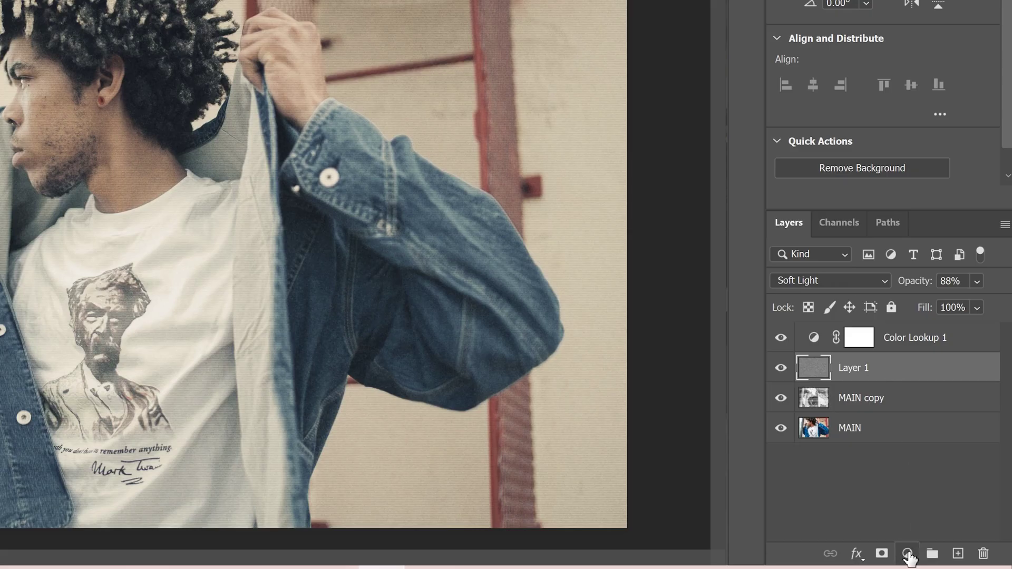
left_click(907, 554)
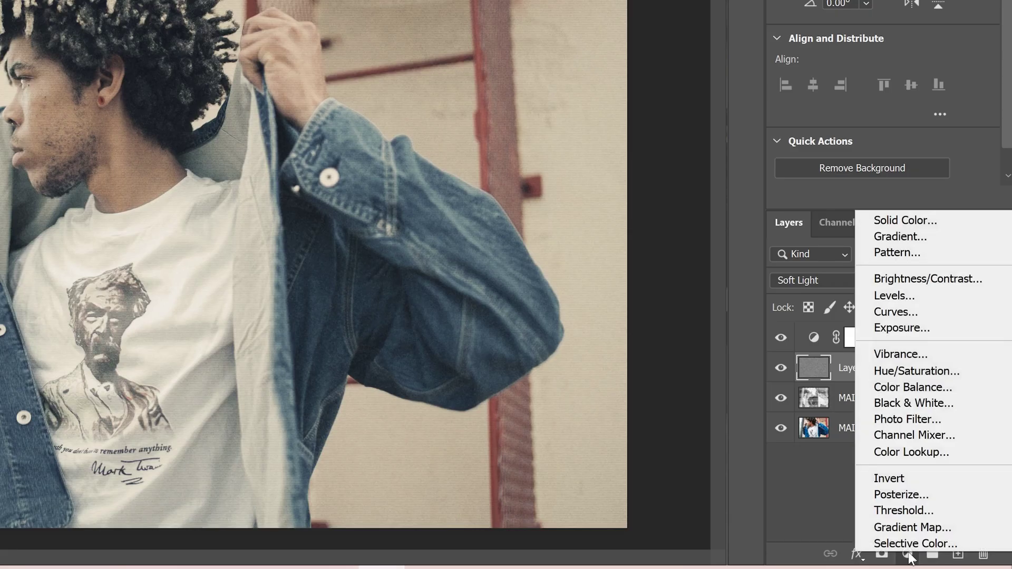
Add a Curves layer with an S-curve, blacks lifted to 32 and whites capped at 214
left_click(906, 312)
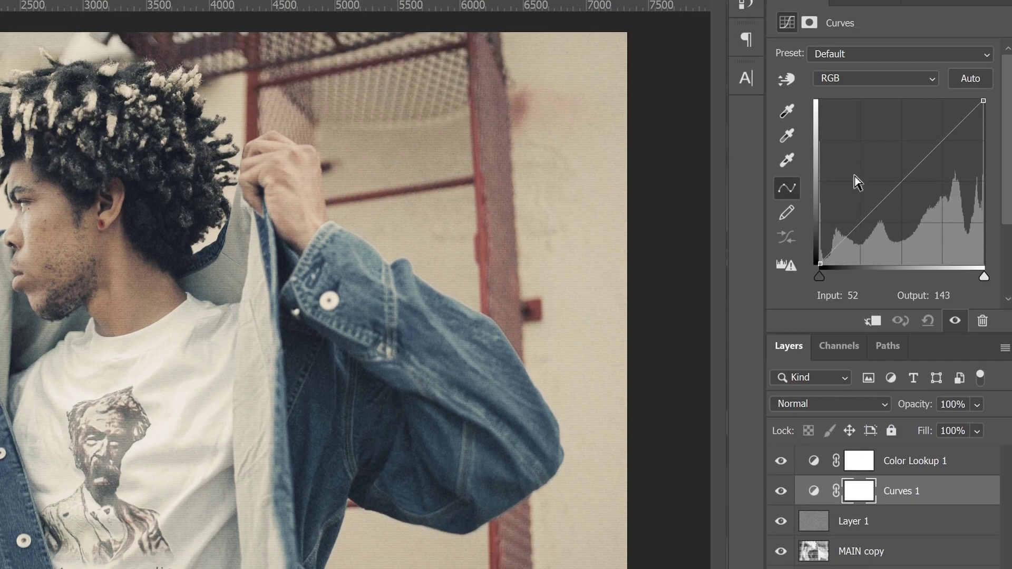
left_click(865, 219)
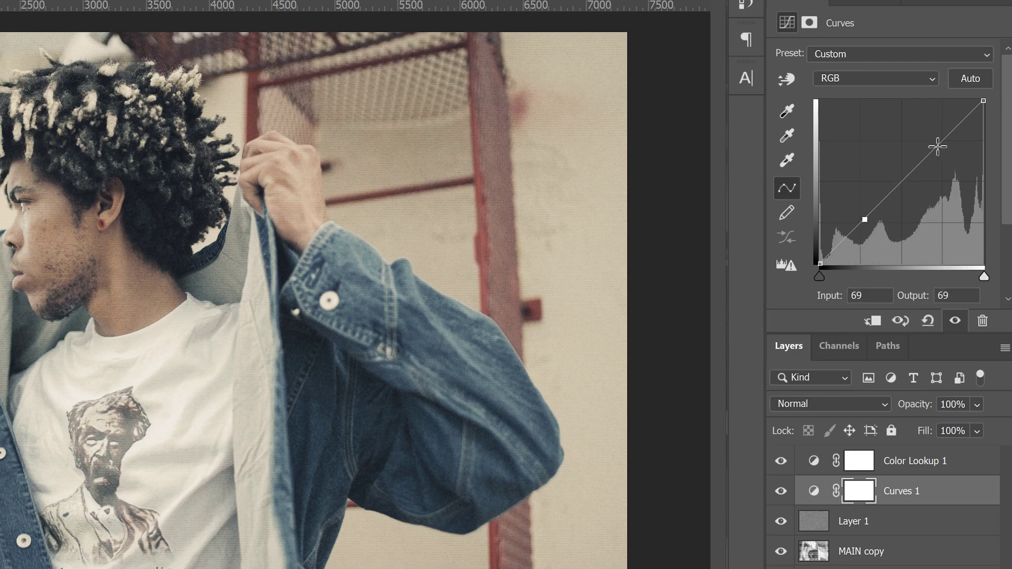
left_click(933, 151)
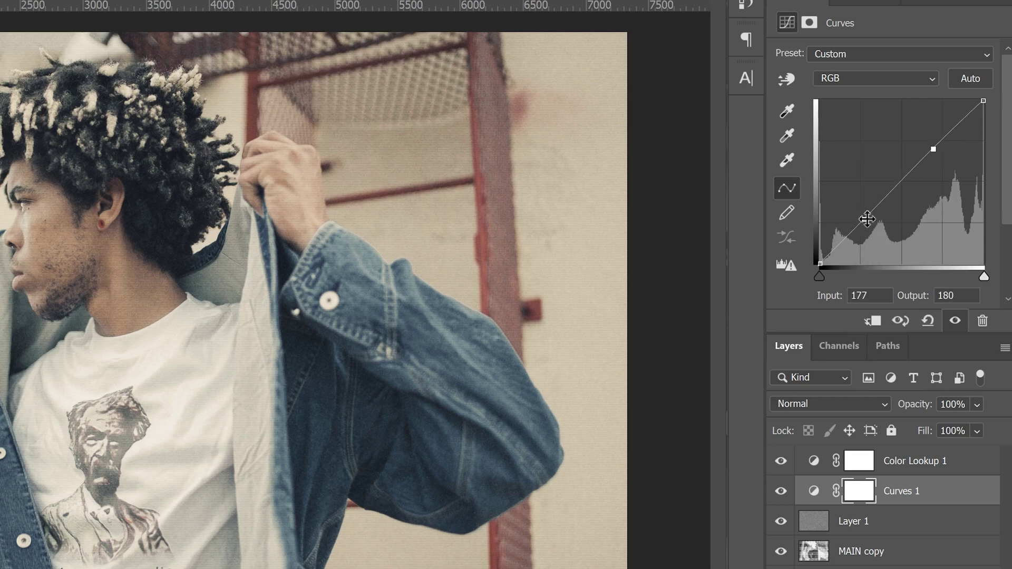
left_click(865, 219)
left_click_drag(868, 219, 872, 225)
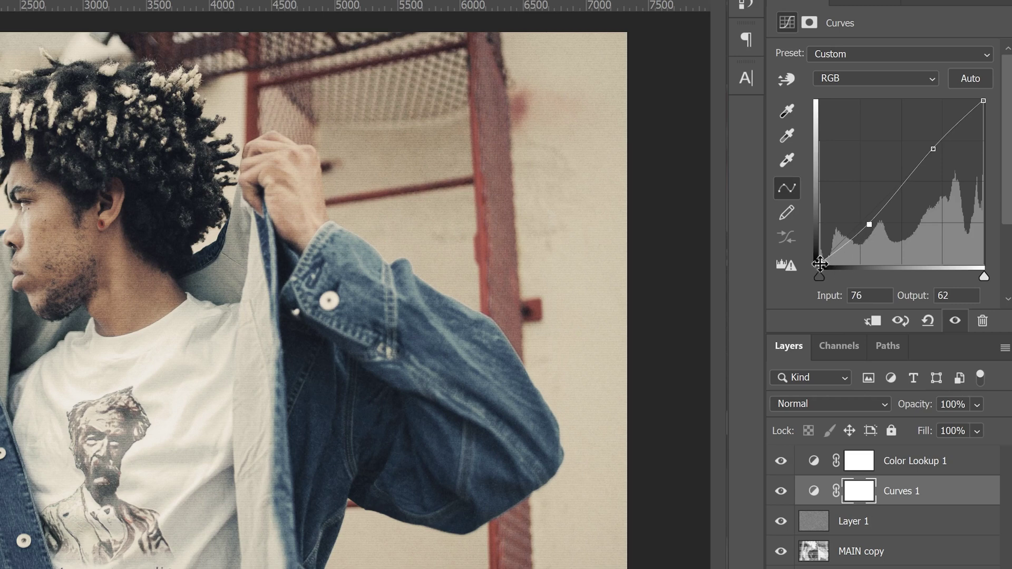
left_click_drag(820, 264, 816, 242)
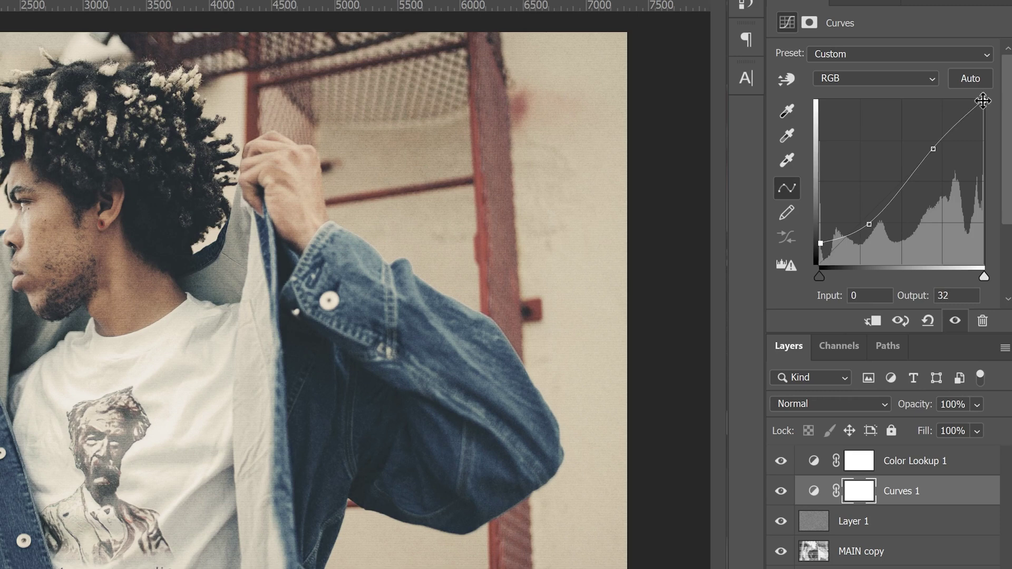
left_click_drag(983, 101, 984, 128)
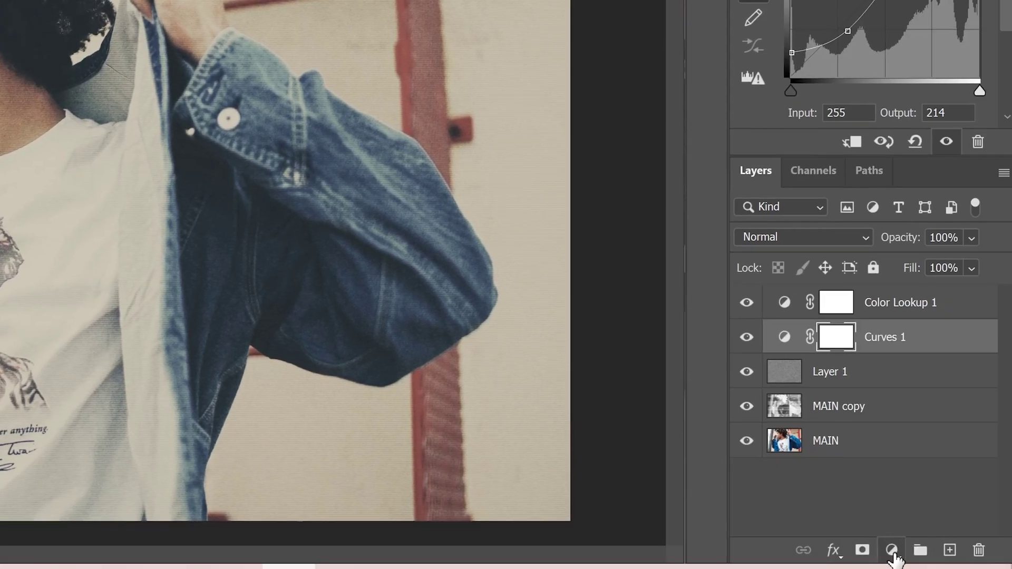
Add a Vibrance 1 layer with Vibrance +28 and Saturation −14, then view the glitch document
left_click(891, 550)
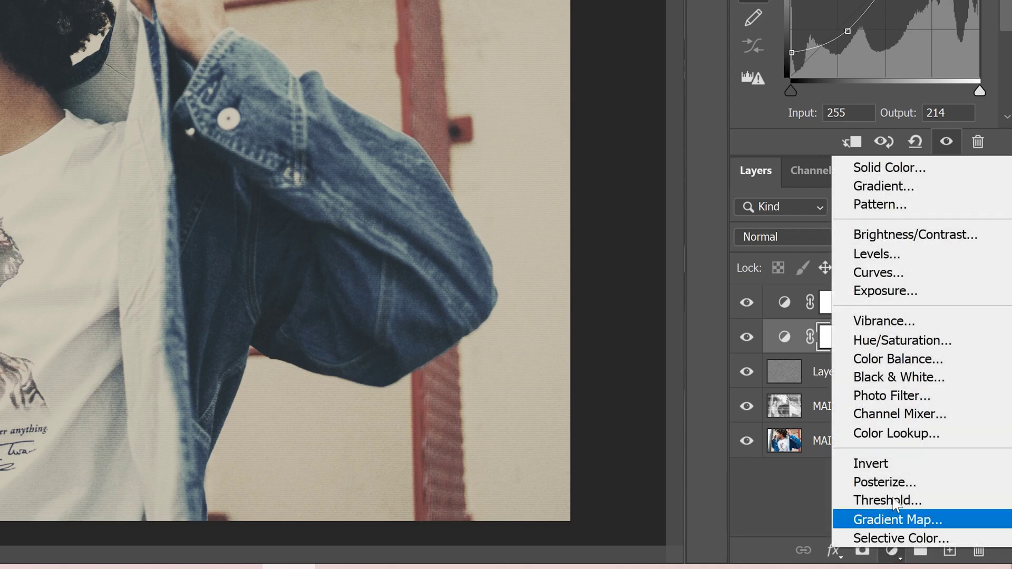
left_click(884, 321)
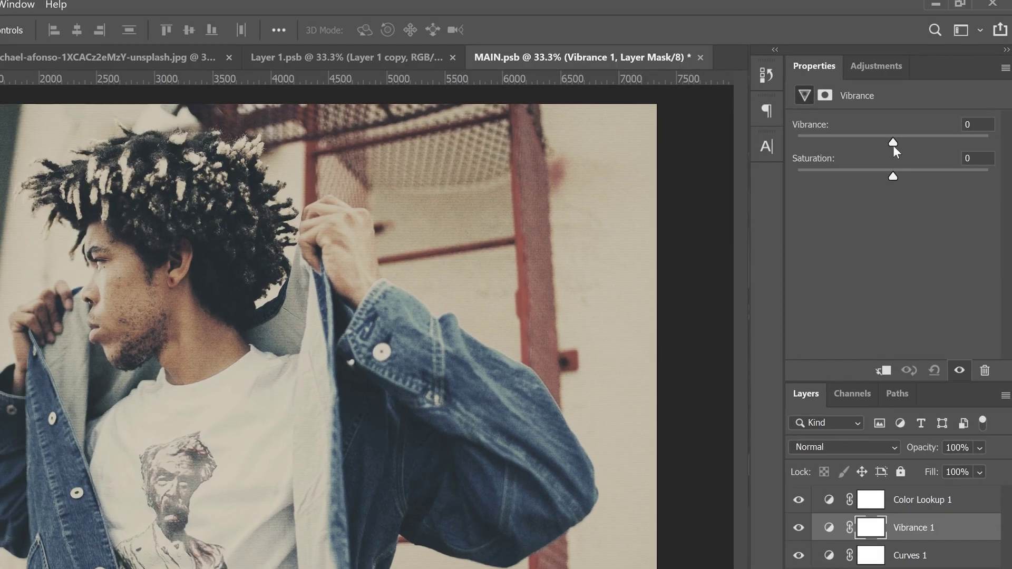
left_click_drag(893, 147, 920, 136)
left_click_drag(894, 176, 880, 174)
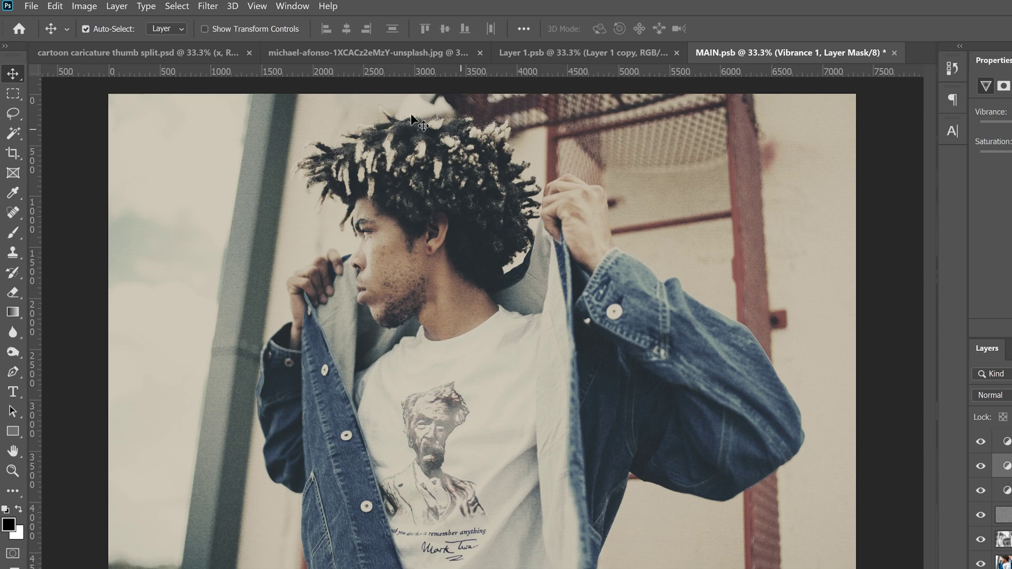
left_click(311, 51)
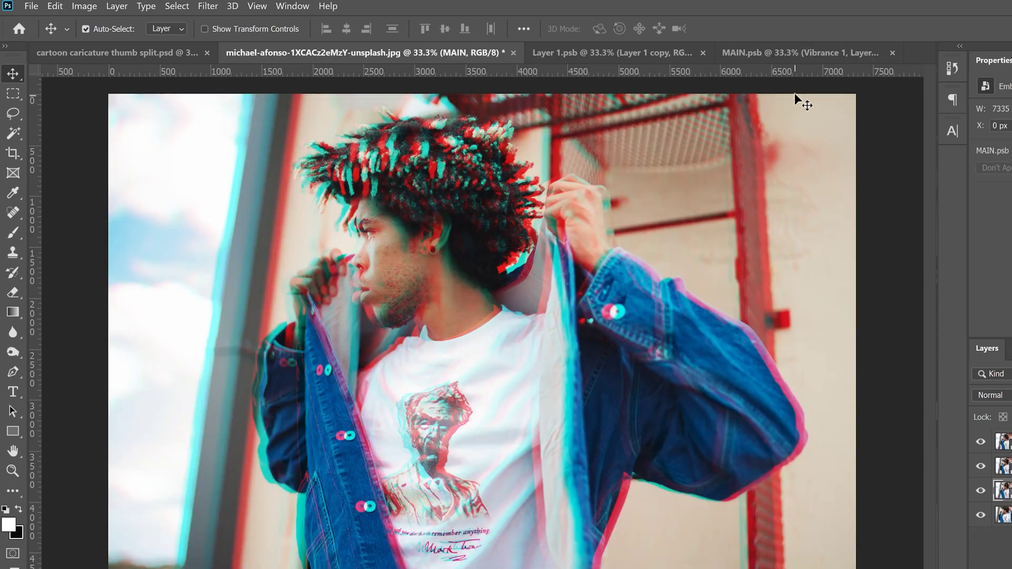
Save MAIN.psb and compare it with the glitch document to confirm the faded grade carried over
left_click(763, 53)
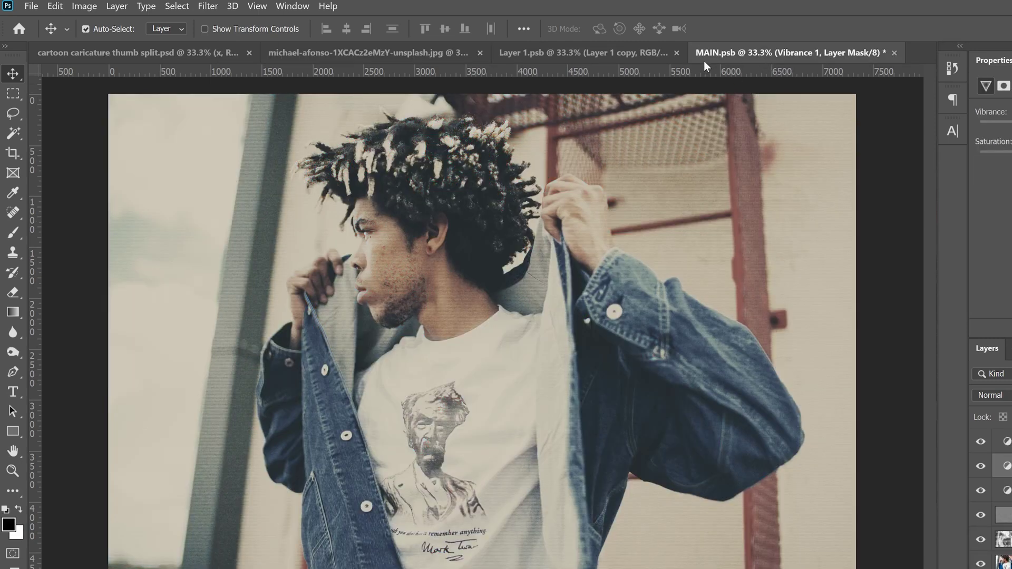
left_click(32, 6)
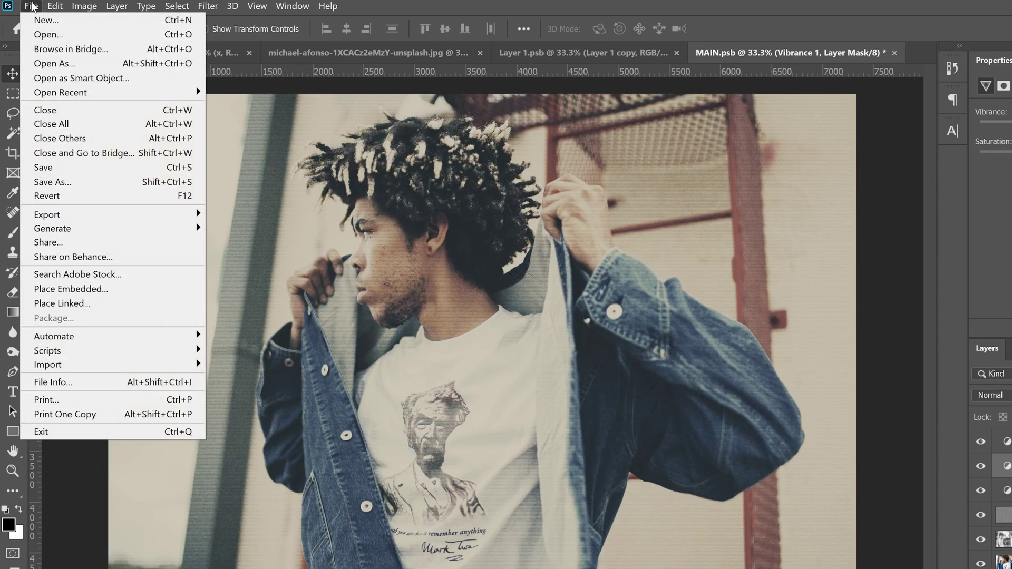
left_click(58, 168)
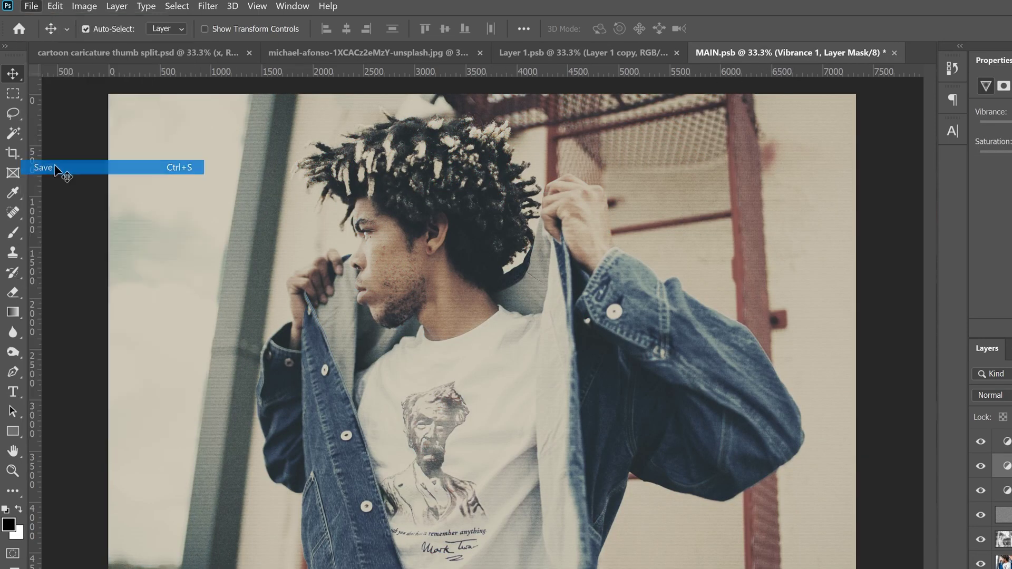
left_click(357, 52)
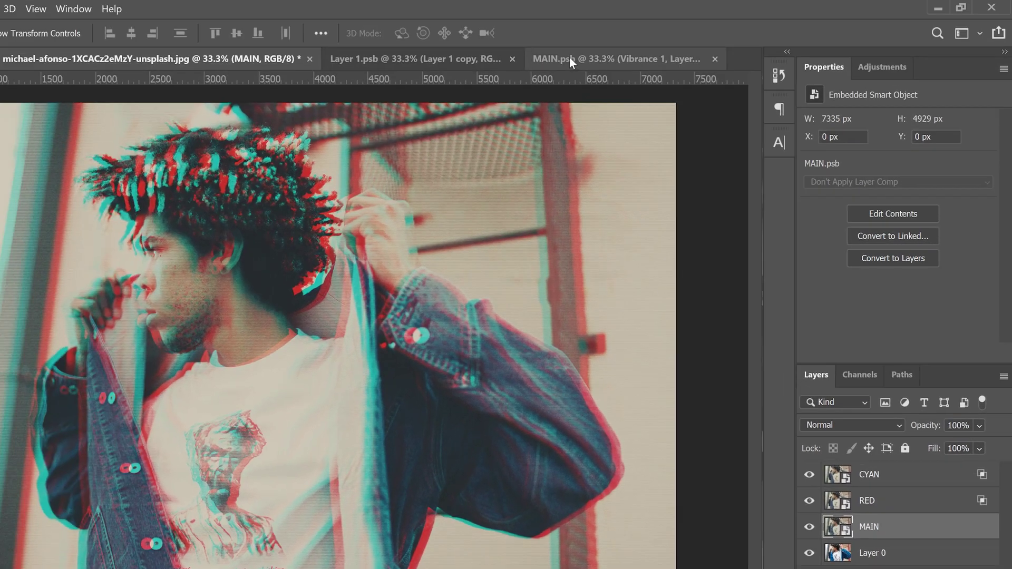
left_click(596, 58)
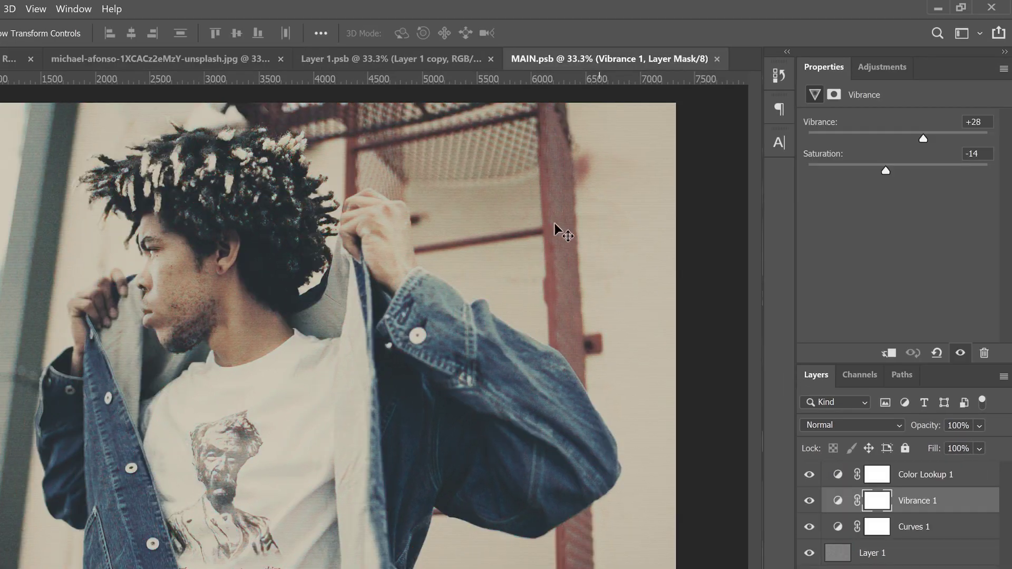
left_click(113, 59)
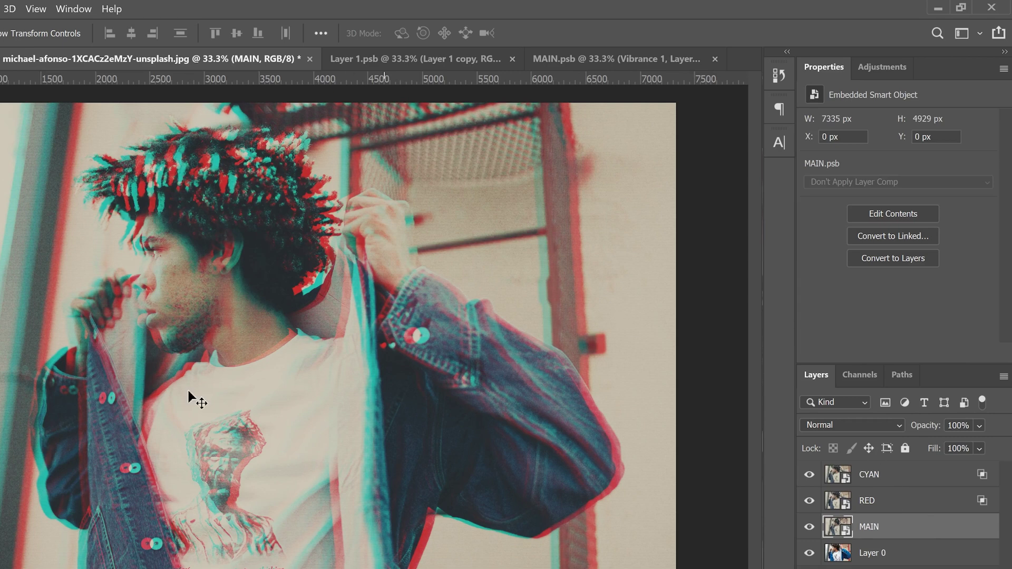
Hide Vibrance 1 in MAIN.psb, re-save it, and check the more muted glitch document
left_click(560, 59)
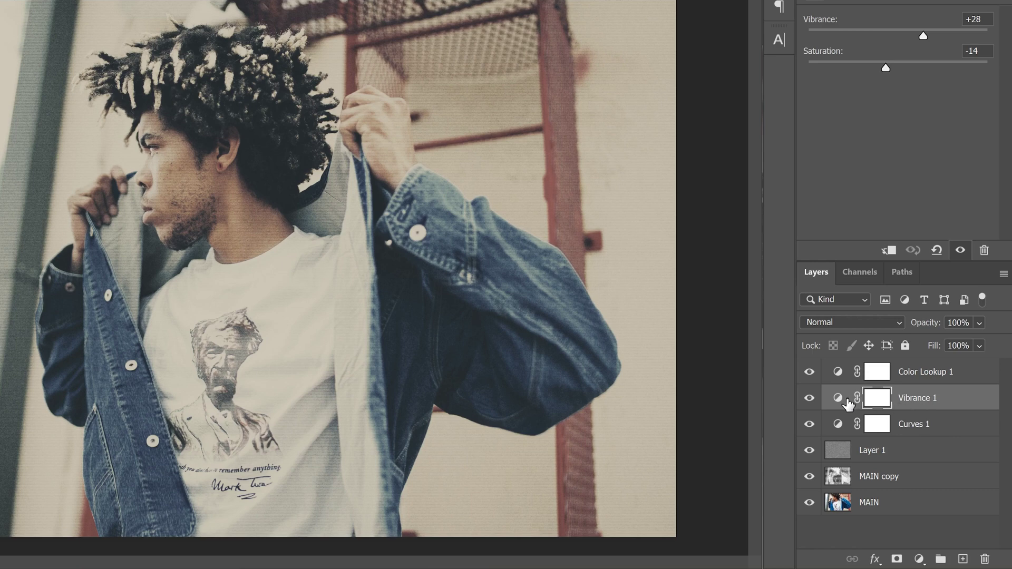
left_click(809, 399)
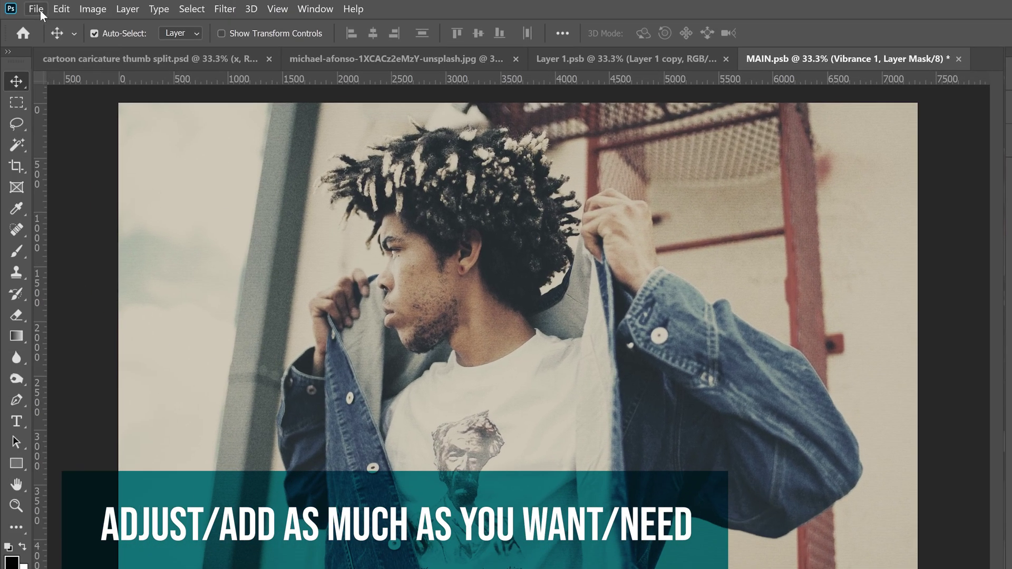
left_click(39, 8)
left_click(56, 181)
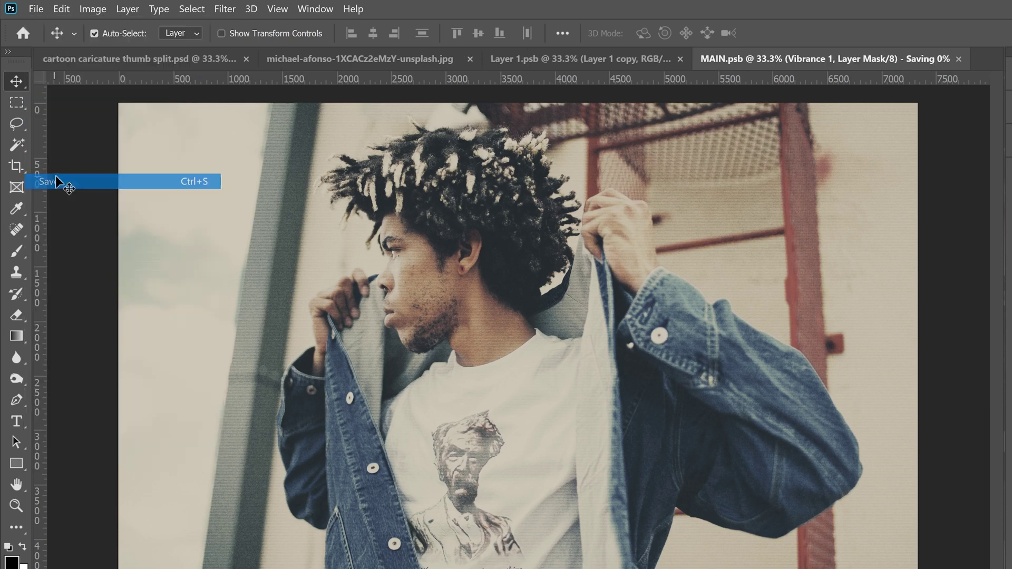
left_click(336, 57)
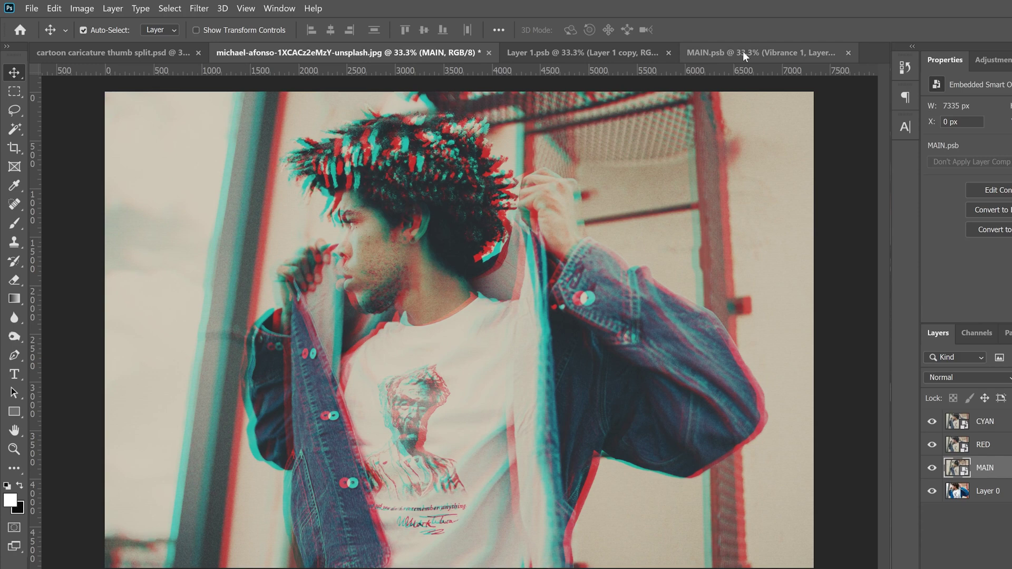
Swap the foreground and background colours in MAIN.psb, then restore them in the glitch document
left_click(742, 51)
key("x")
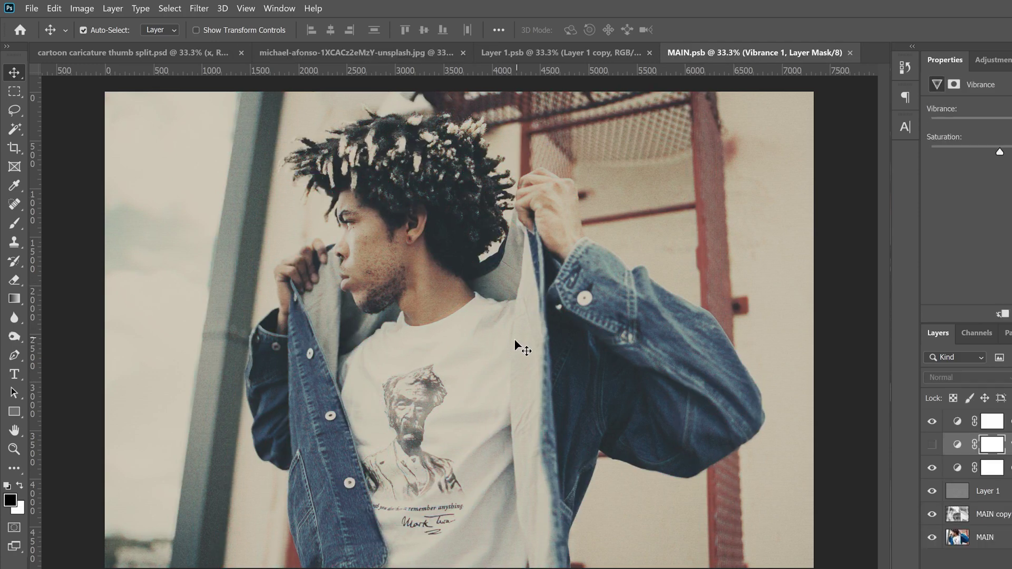
left_click(353, 52)
key("x")
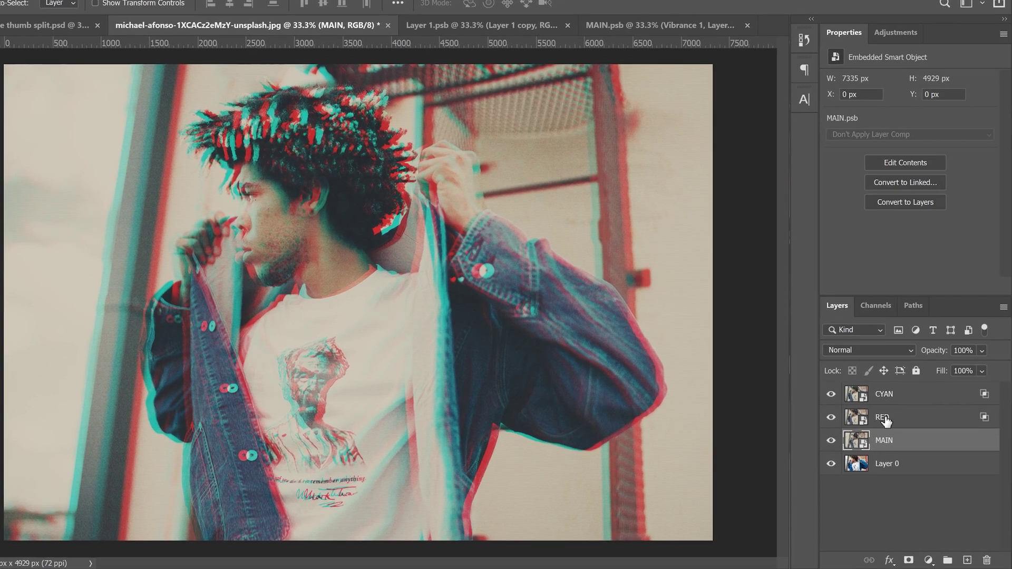
Rasterize the RED smart object layer into a plain pixel layer
left_click(892, 418)
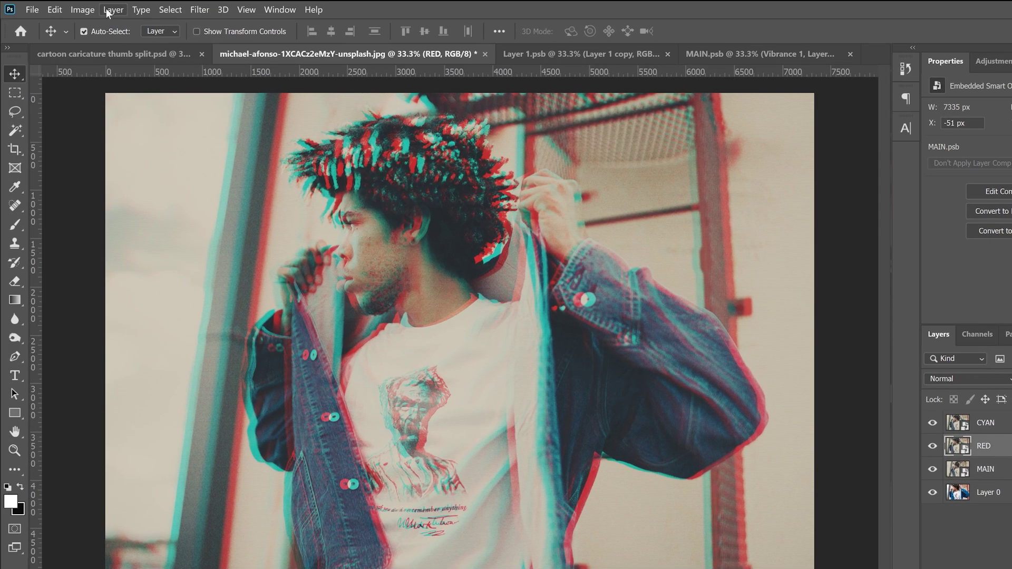
left_click(108, 10)
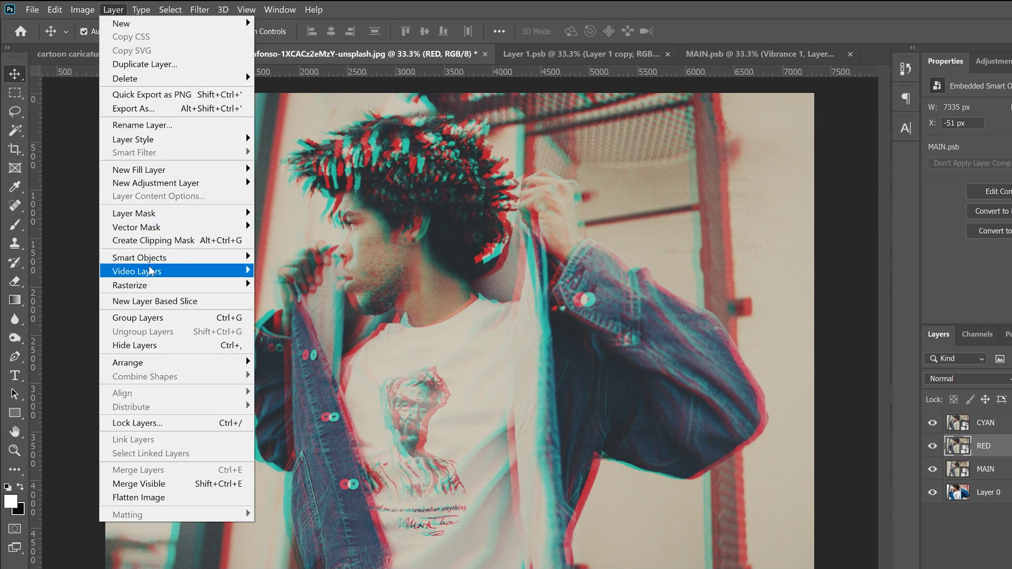
mouse_move(179, 285)
left_click(306, 340)
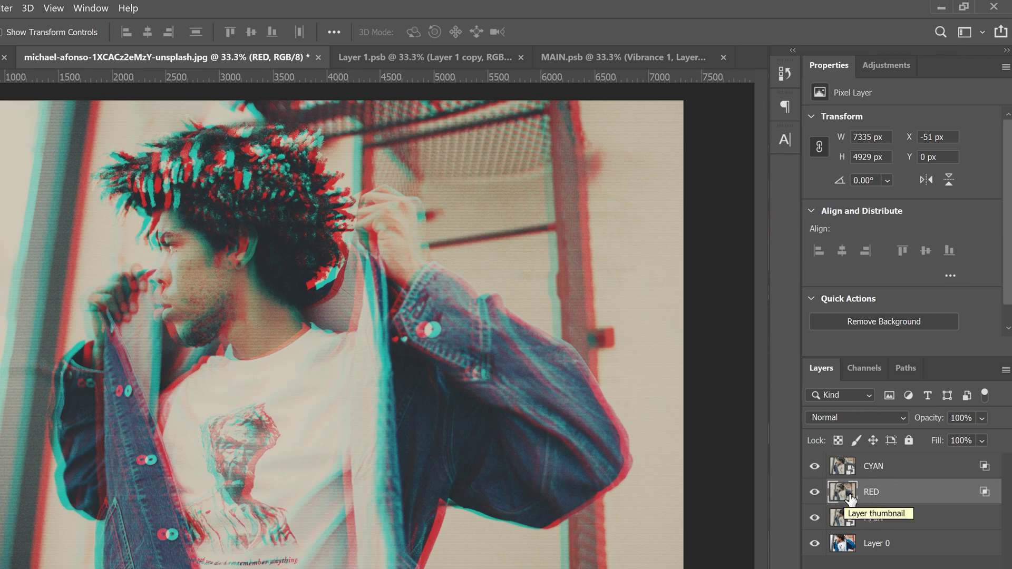
On the RED layer's Red channel, set a Wave distortion with wavelength 301–526
left_click(863, 369)
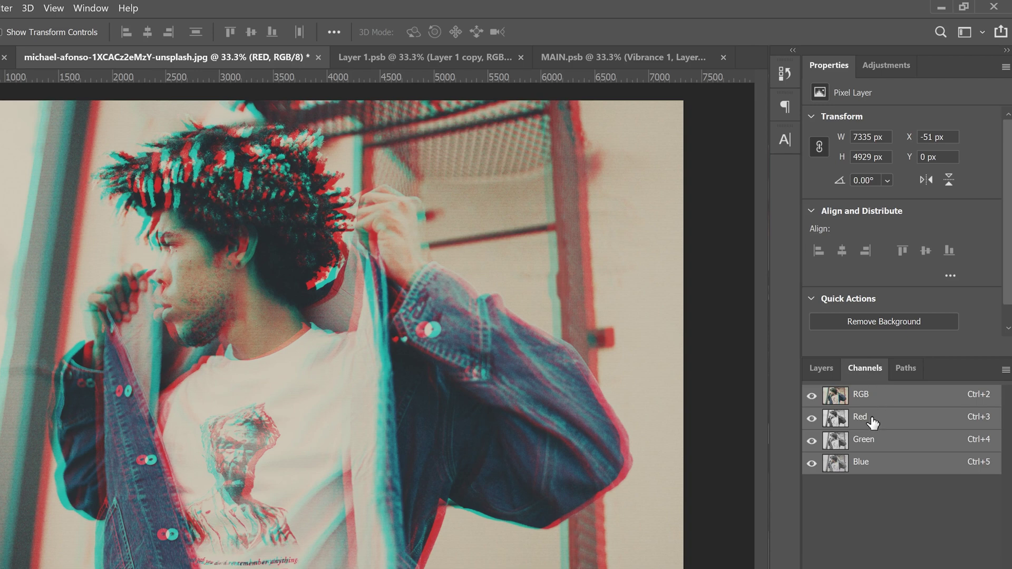
left_click(870, 423)
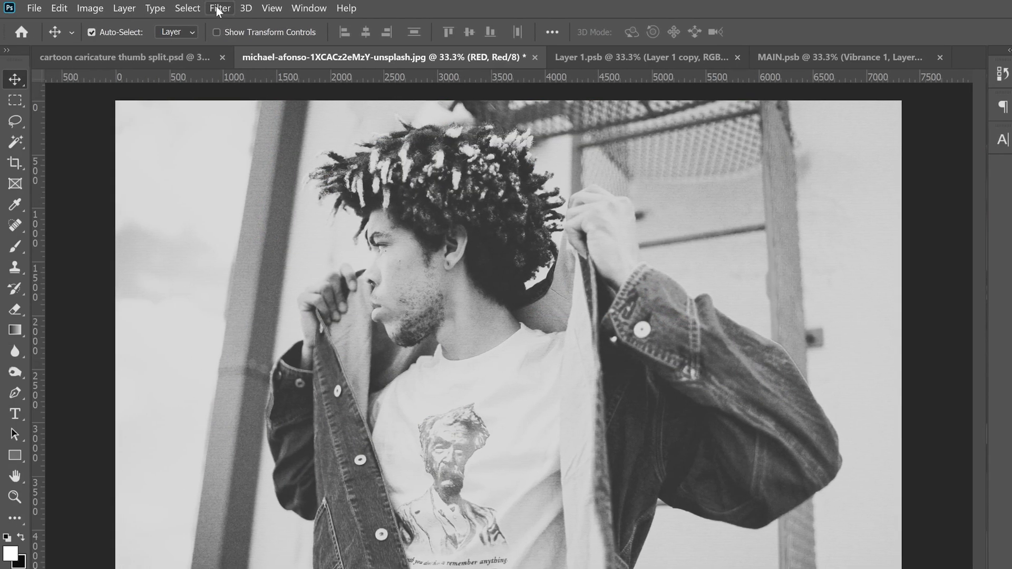
left_click(2, 8)
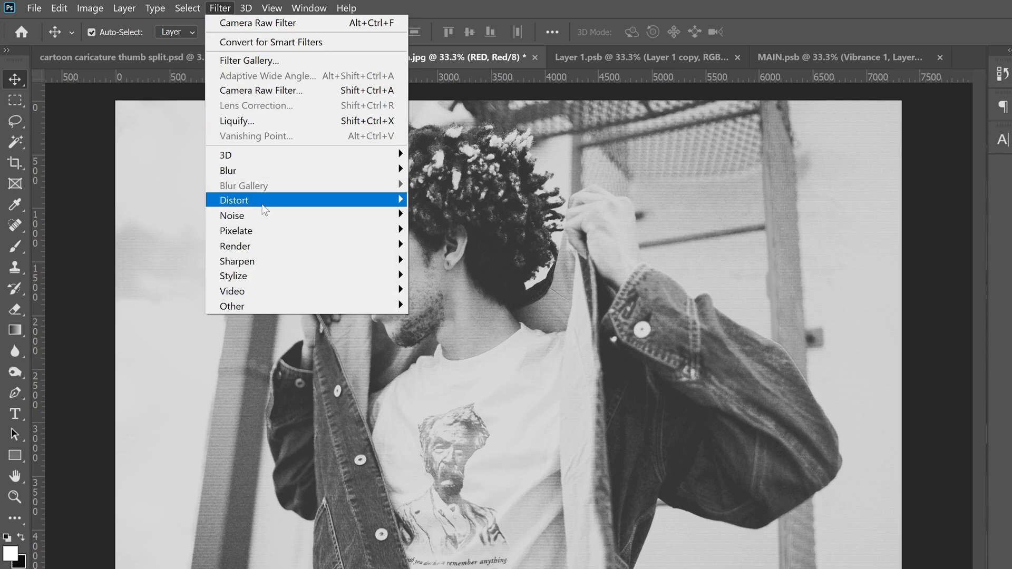
mouse_move(264, 203)
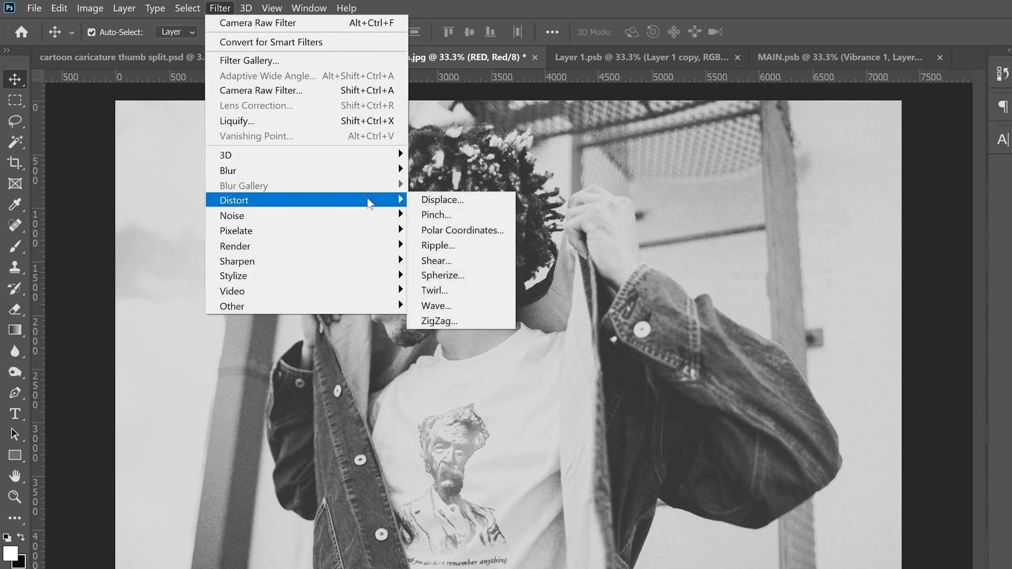
left_click(444, 305)
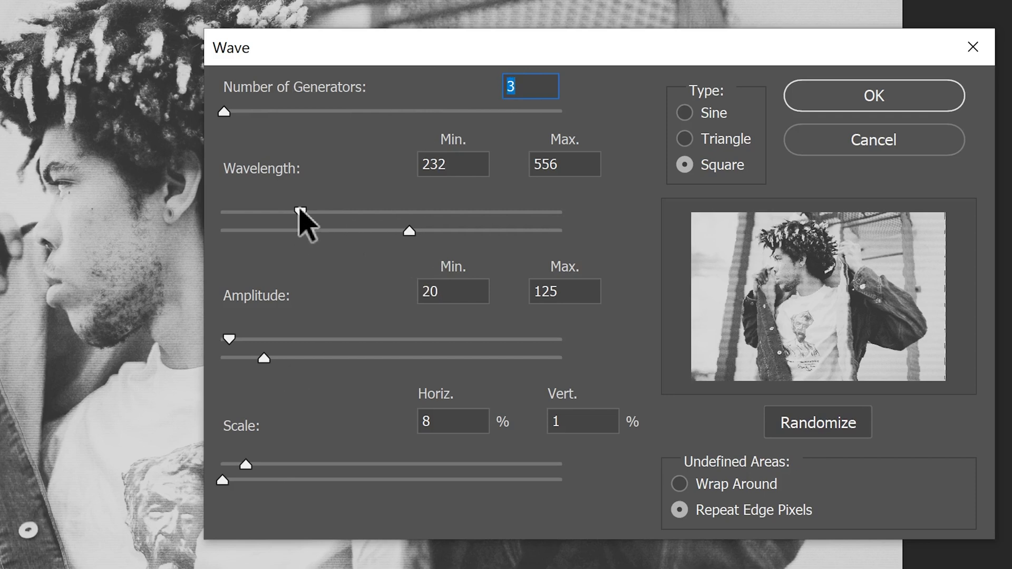
mouse_move(299, 210)
left_mouse_down()
mouse_move(404, 210)
mouse_move(253, 211)
mouse_move(311, 210)
left_mouse_up()
left_click_drag(429, 231, 390, 224)
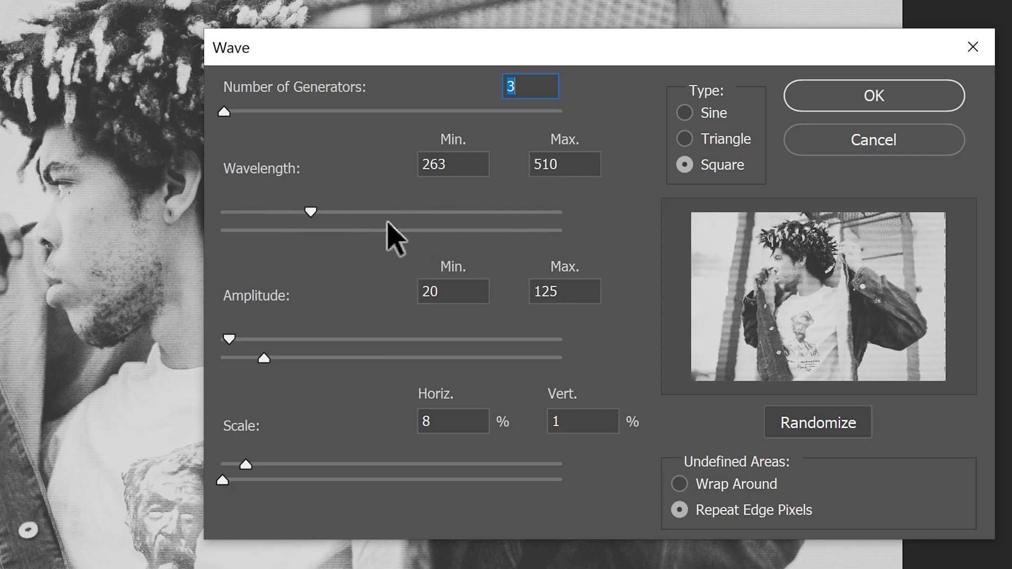
left_click_drag(311, 211, 323, 212)
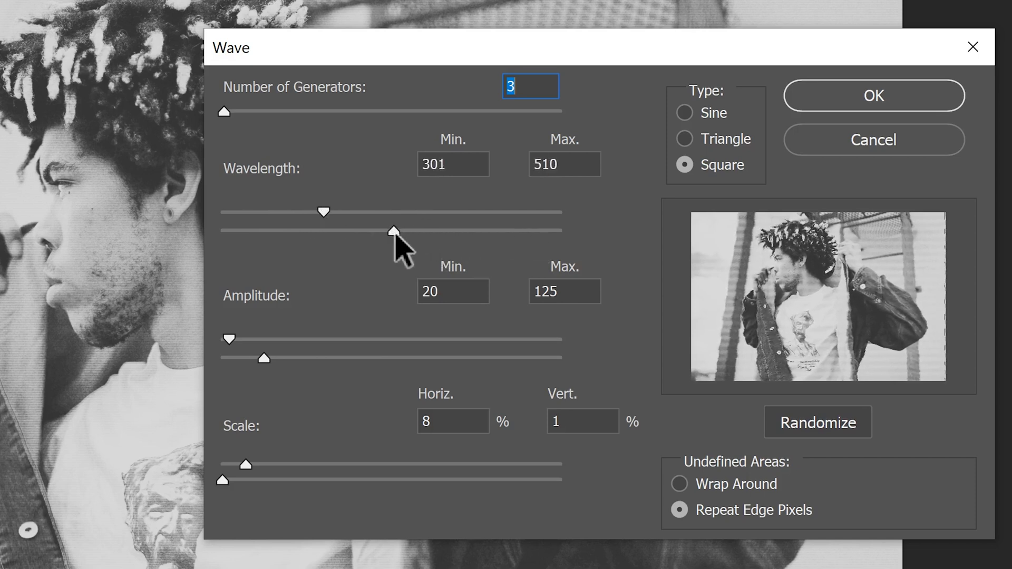
left_click_drag(395, 232, 399, 232)
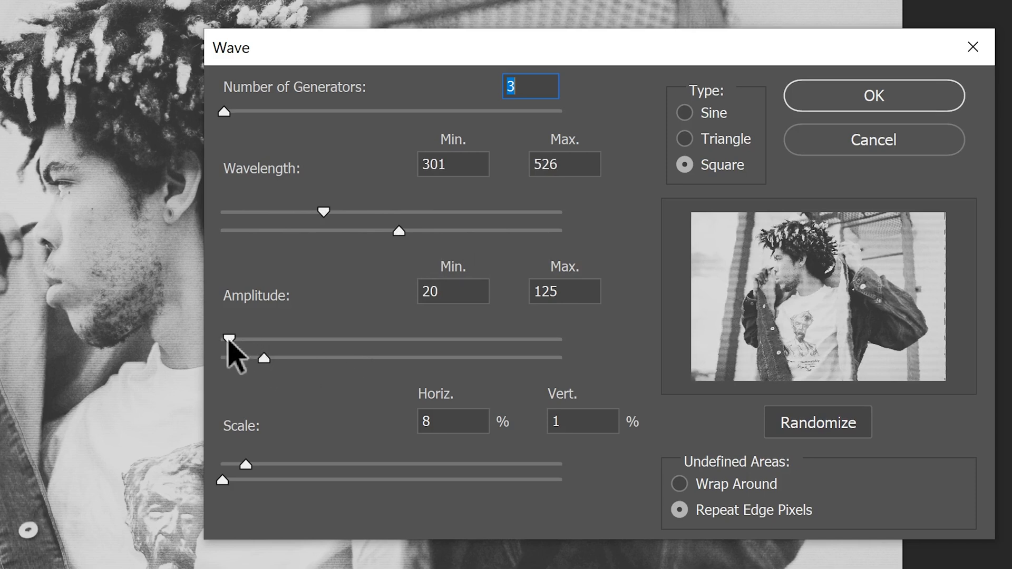
Keep minimum amplitude at 20, nudge the horizontal scale, and randomize the wave pattern repeatedly
left_click_drag(225, 336, 261, 359)
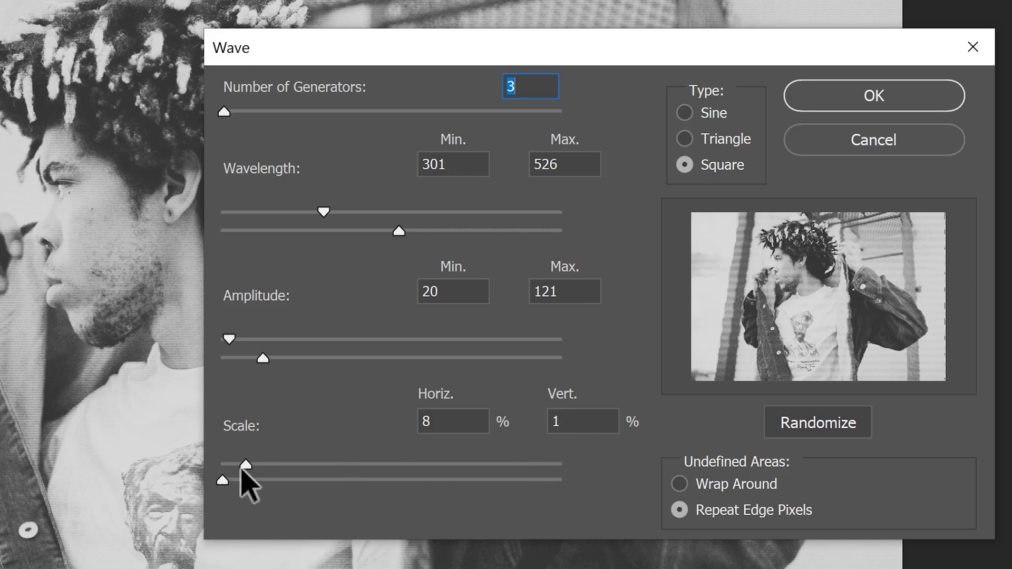
left_click_drag(246, 467, 242, 465)
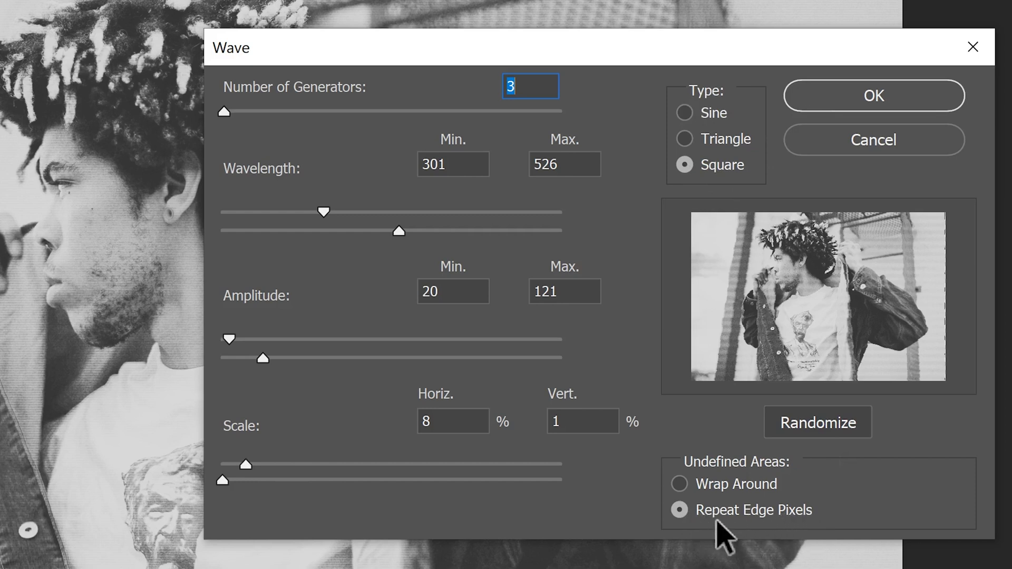
left_click(823, 425)
left_click(825, 427)
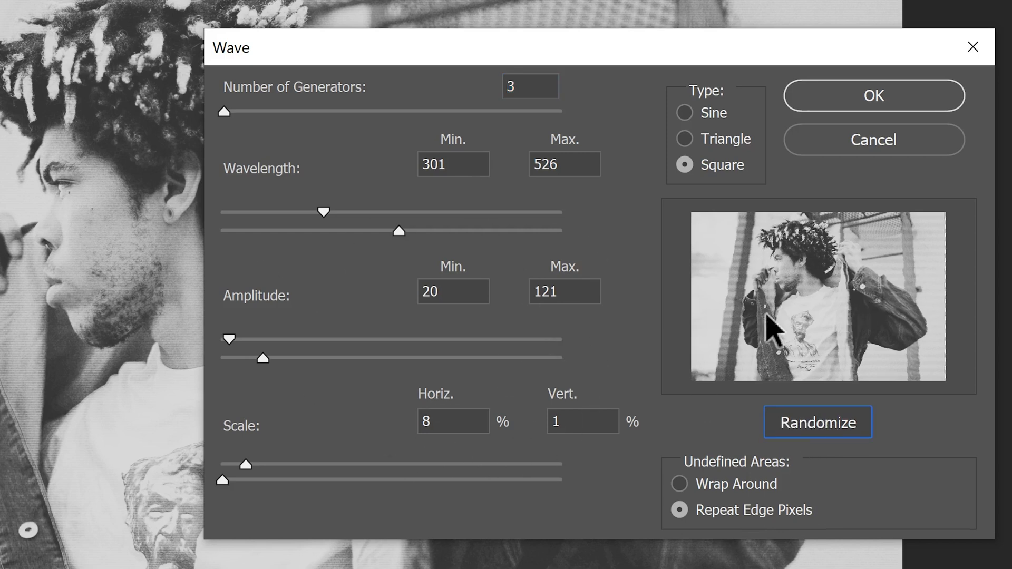
left_click(821, 419)
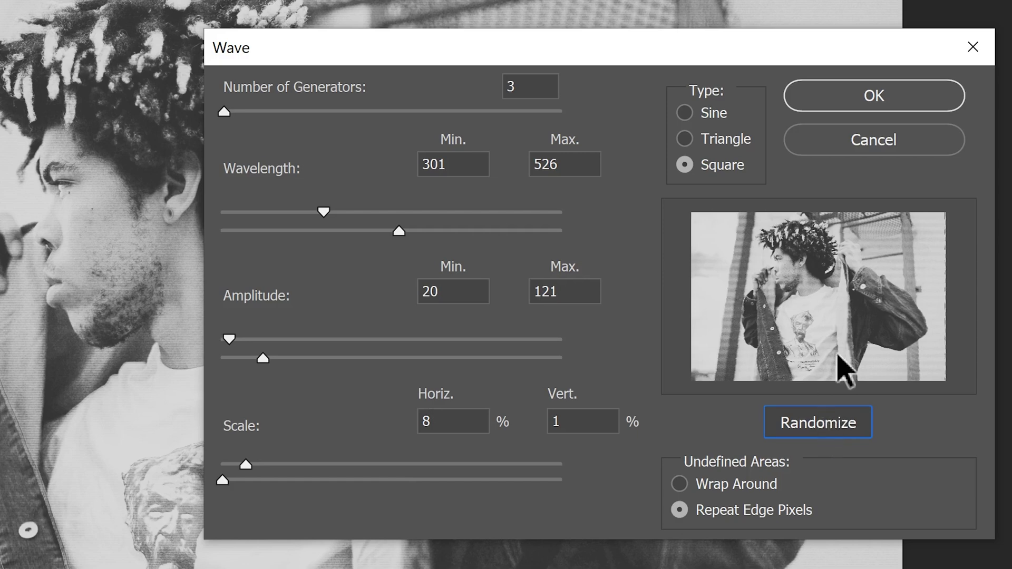
left_click(828, 429)
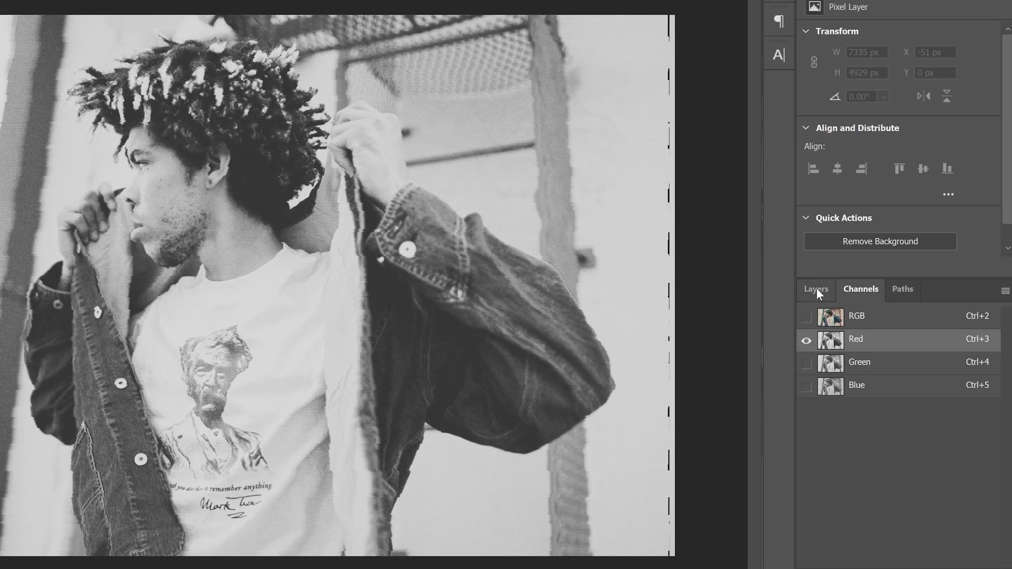
Apply a Square Wave with minimum wavelength 290 to the CYAN layer's Green channel
left_click(816, 291)
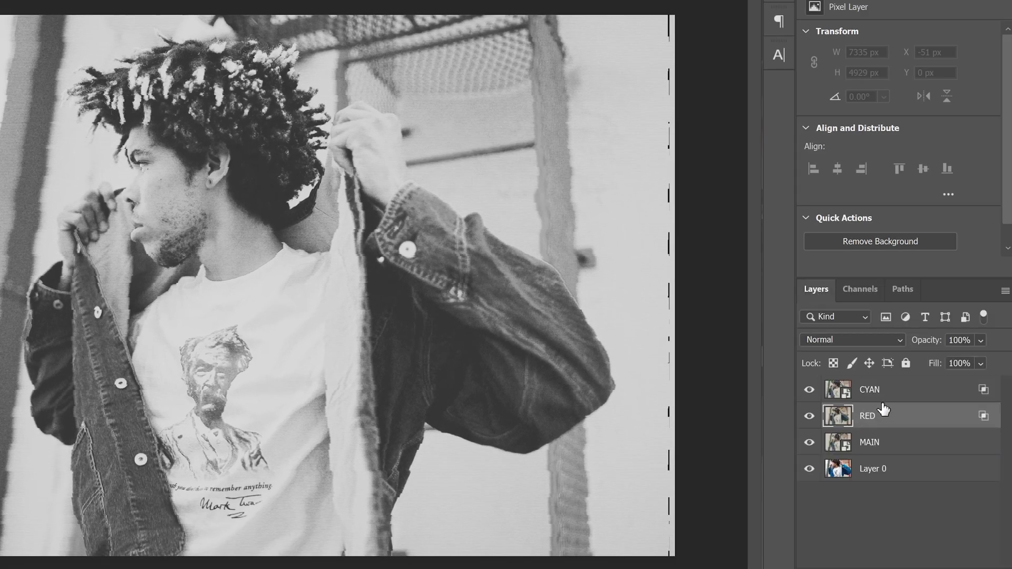
left_click(889, 396)
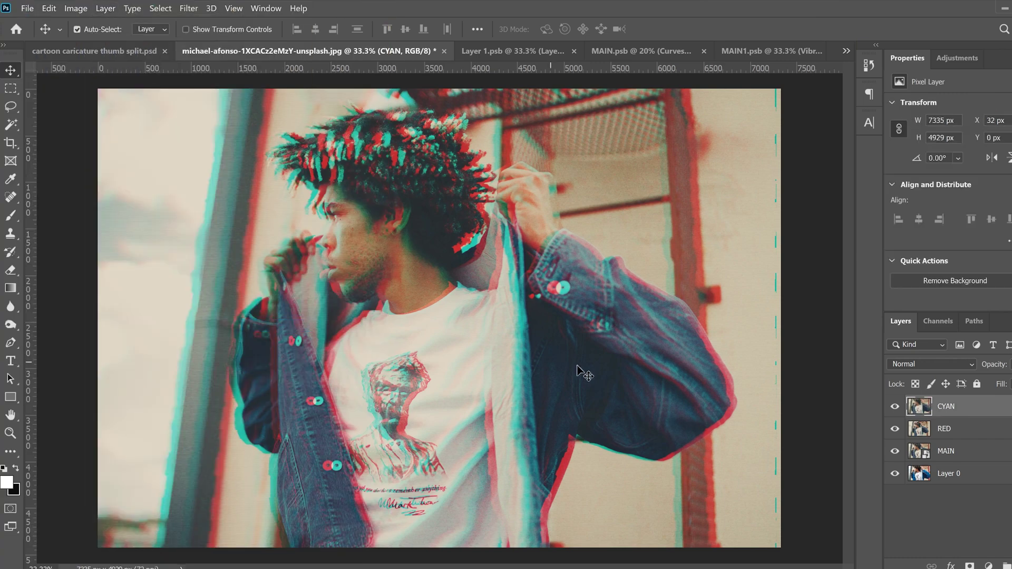
left_click(938, 321)
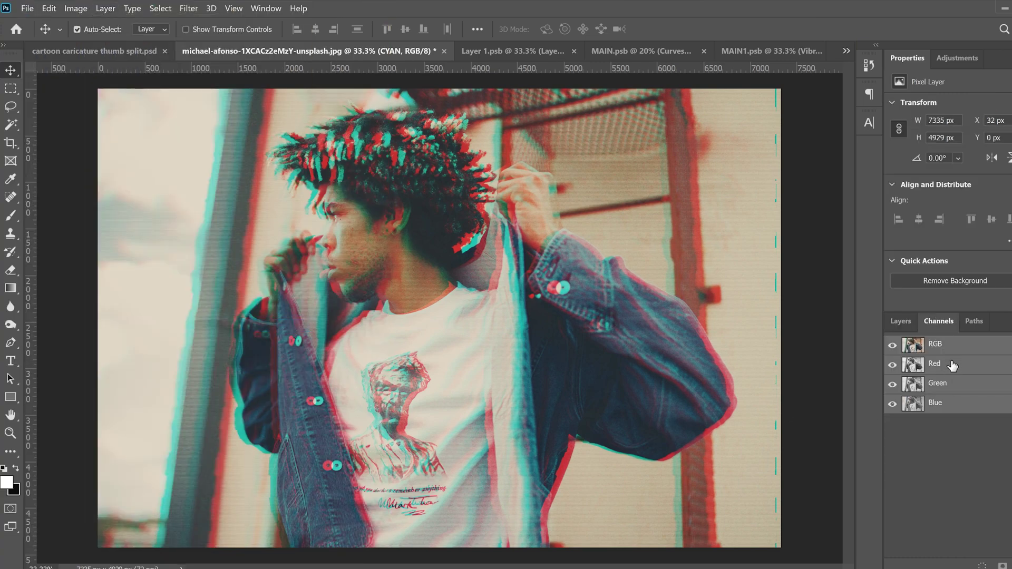
left_click(954, 388)
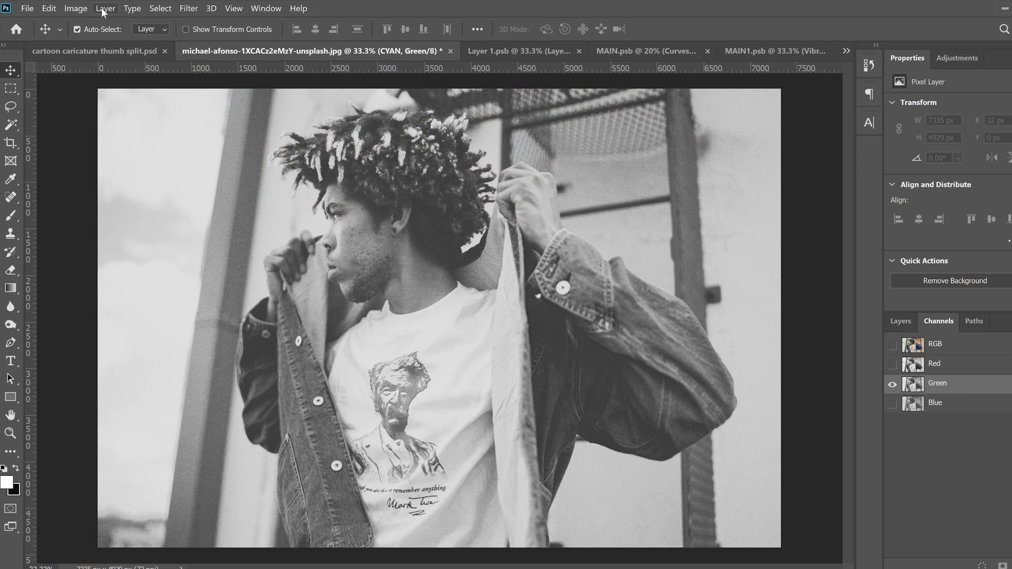
left_click(188, 9)
mouse_move(222, 172)
left_click(416, 268)
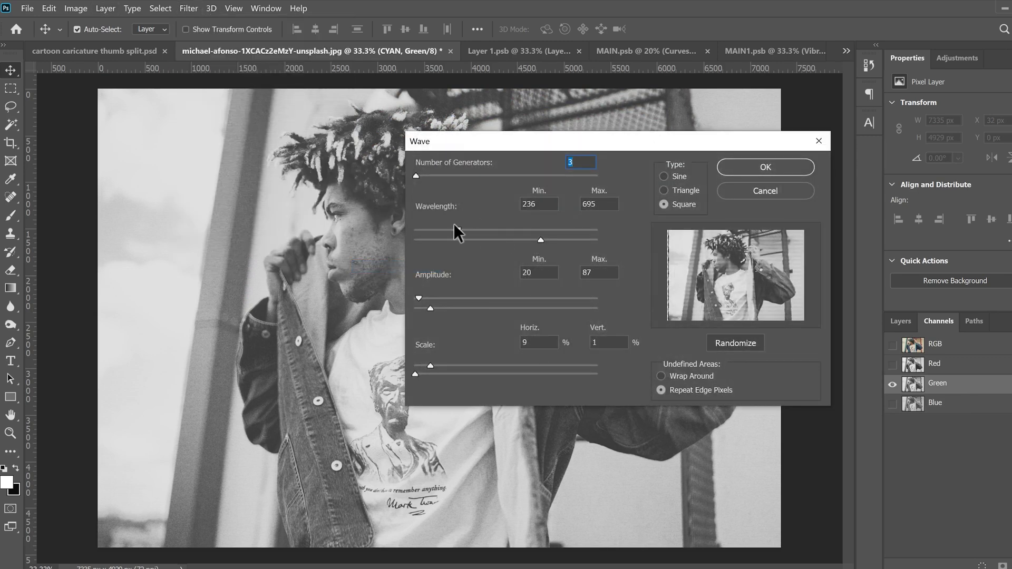
left_click_drag(455, 230, 467, 230)
left_click(758, 164)
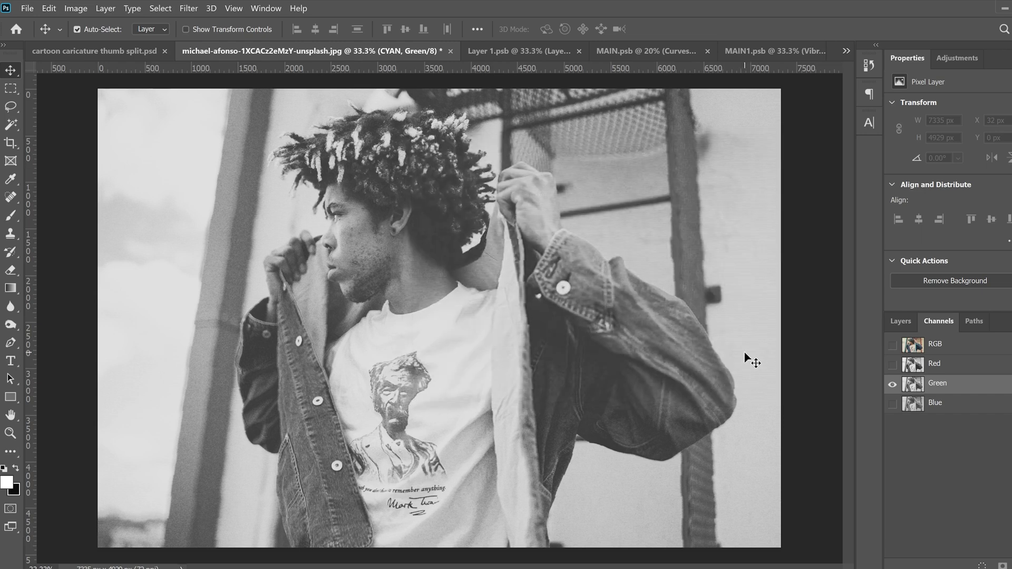